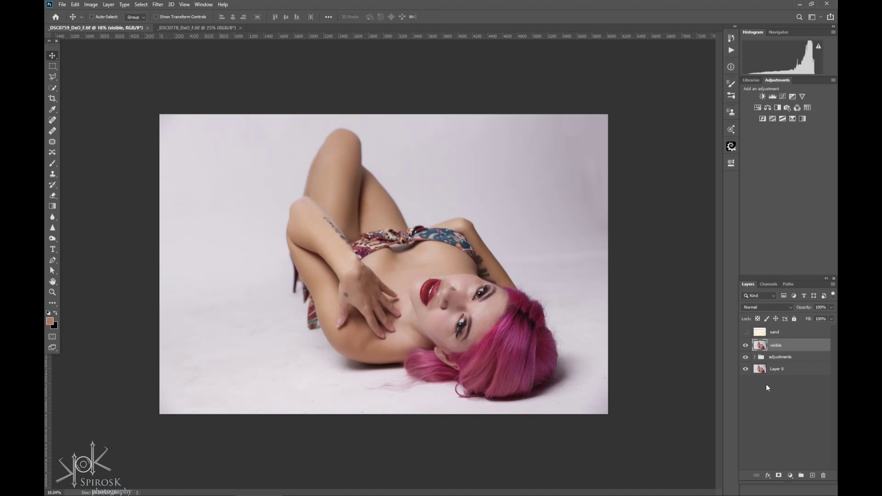
# Step: Show the sand photo, move it to the top-left corner and scale it to fill the canvas
pyautogui.click(745, 331)
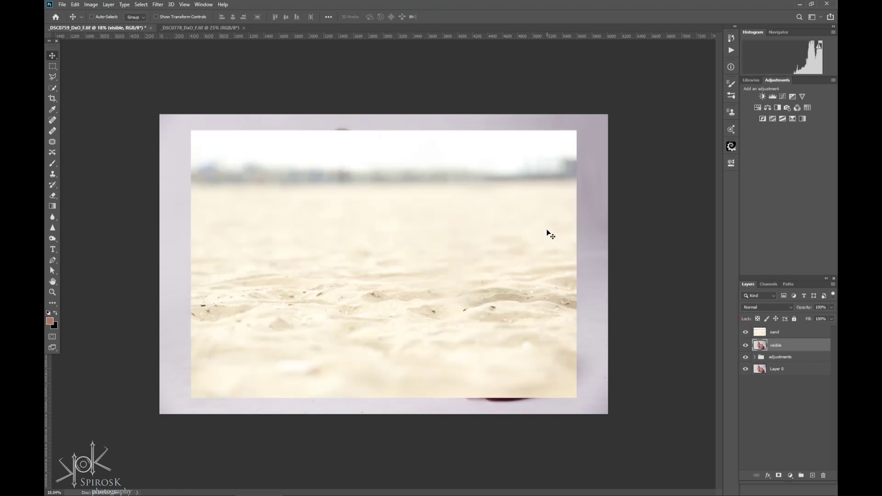
pyautogui.moveTo(304, 224); pyautogui.dragTo(290, 217)
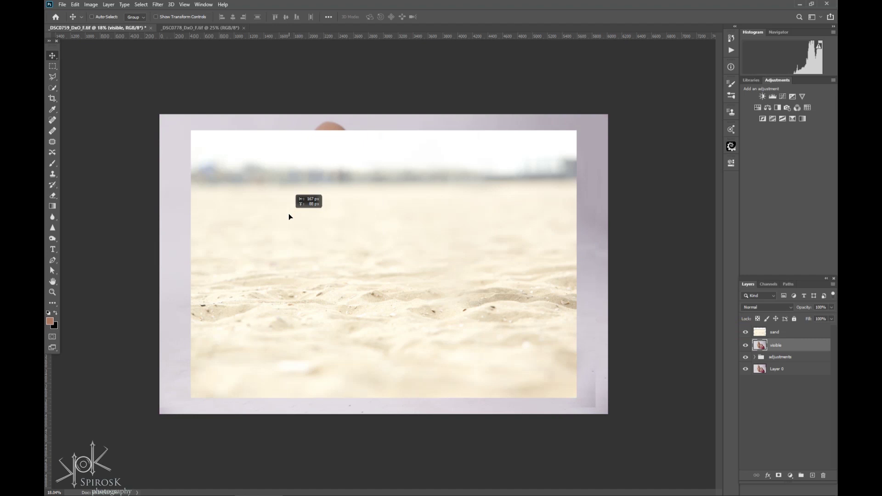
pyautogui.hotkey('ctrl', 'z')
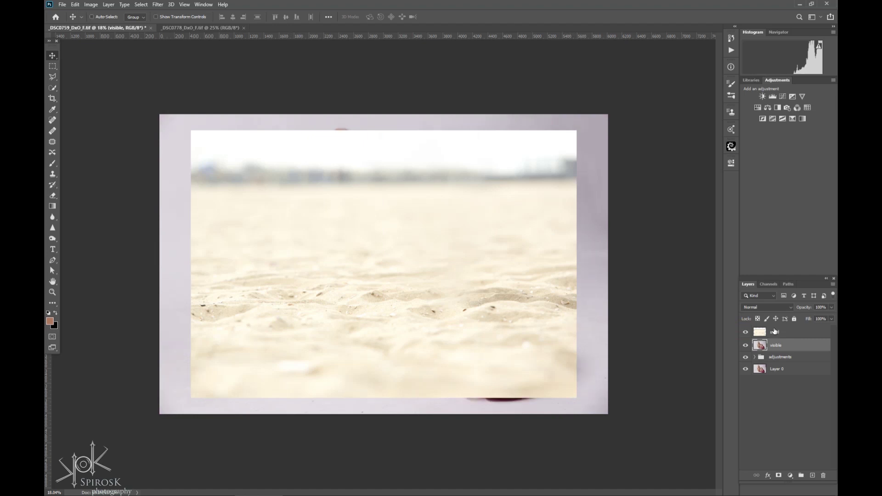
pyautogui.click(771, 333)
pyautogui.moveTo(304, 307); pyautogui.dragTo(281, 291)
pyautogui.hotkey('ctrl', 't')
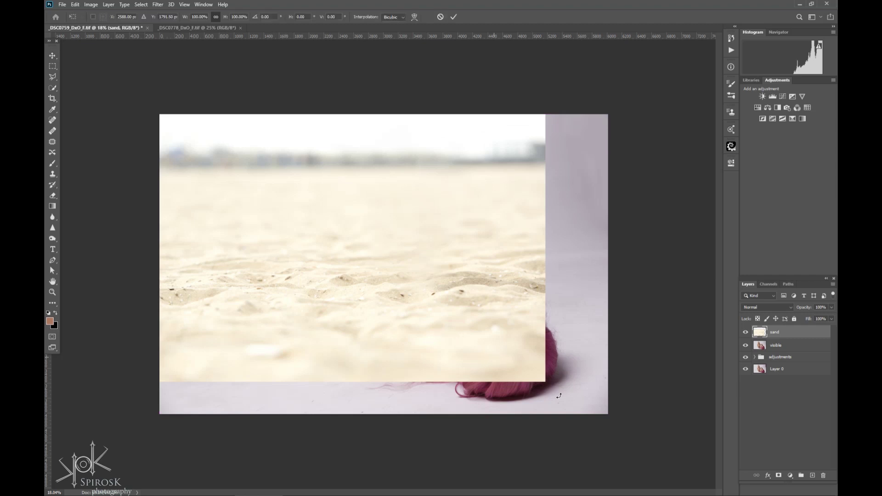
pyautogui.moveTo(541, 380); pyautogui.dragTo(614, 411)
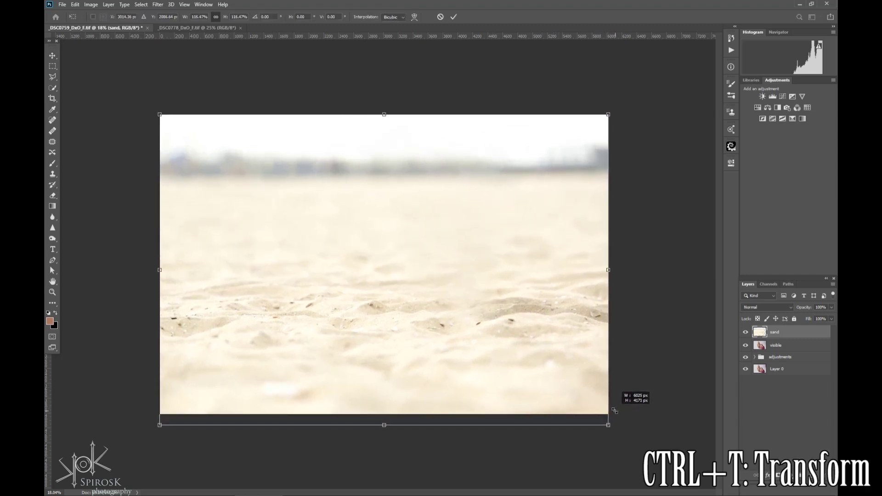
pyautogui.press('Return')
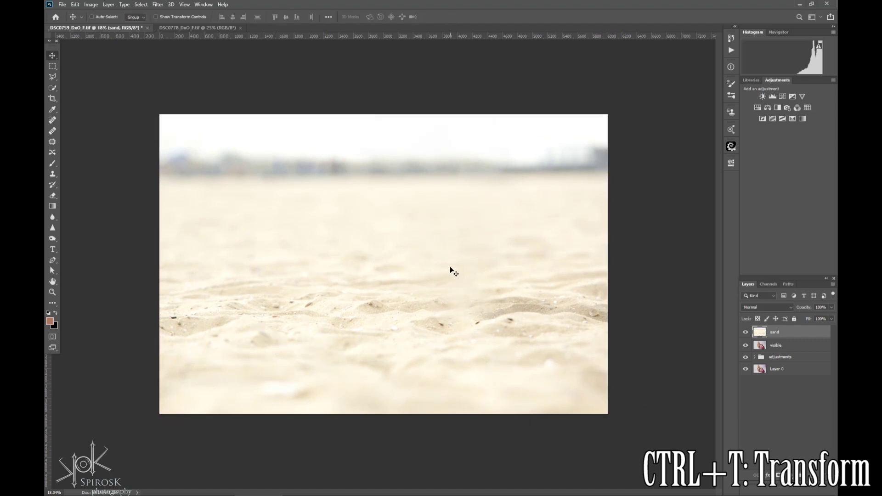
# Step: Lower the sand layer's opacity to about 10% and shift it vertically
pyautogui.press('6')
pyautogui.press('9')
pyautogui.moveTo(431, 244); pyautogui.dragTo(557, 281)
pyautogui.press('1')
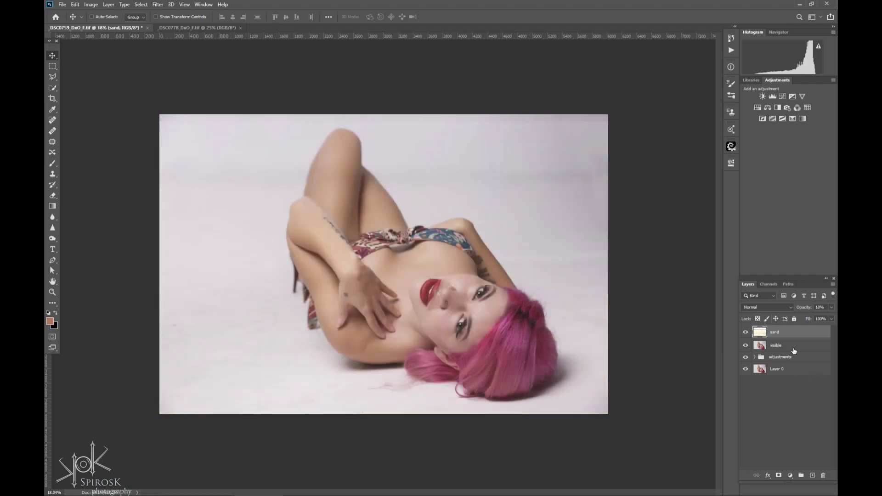
# Step: Return the sand layer to 100% opacity, nudge it down, and ready a white brush
pyautogui.press('0')
pyautogui.moveTo(484, 349); pyautogui.dragTo(484, 361)
pyautogui.press('b')
pyautogui.press('d')
pyautogui.press('x')
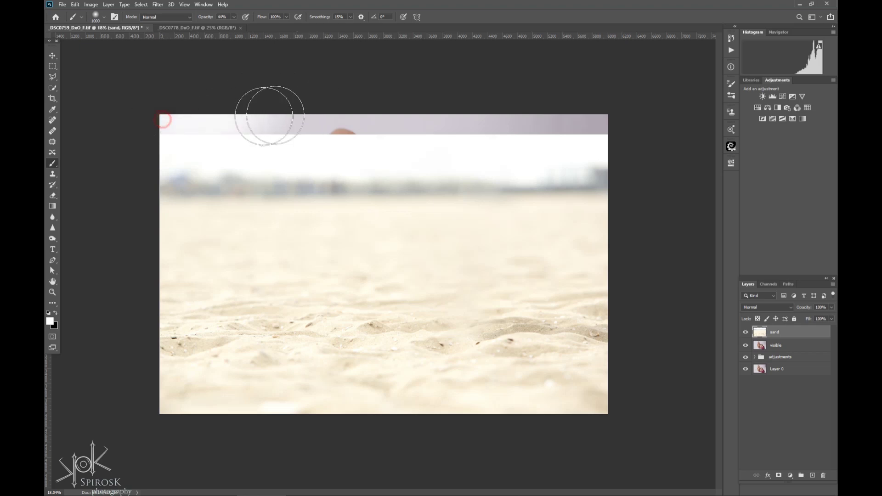
# Step: Paint the purple top strip white with a large 80% brush, then hide the sand layer
pyautogui.click(234, 17)
pyautogui.moveTo(249, 28); pyautogui.dragTo(246, 28)
pyautogui.moveTo(178, 98)
pyautogui.mouseDown()
pyautogui.moveTo(429, 127)
pyautogui.moveTo(621, 118)
pyautogui.mouseUp()
pyautogui.press('[')
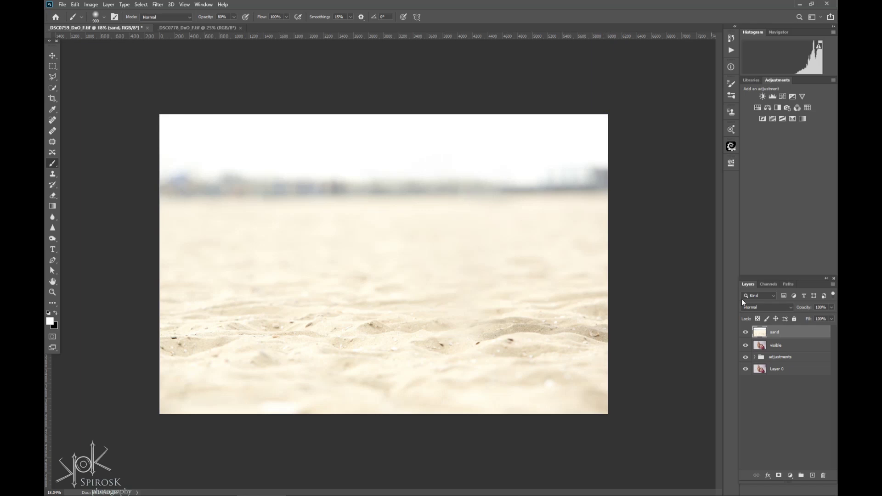
pyautogui.click(140, 5)
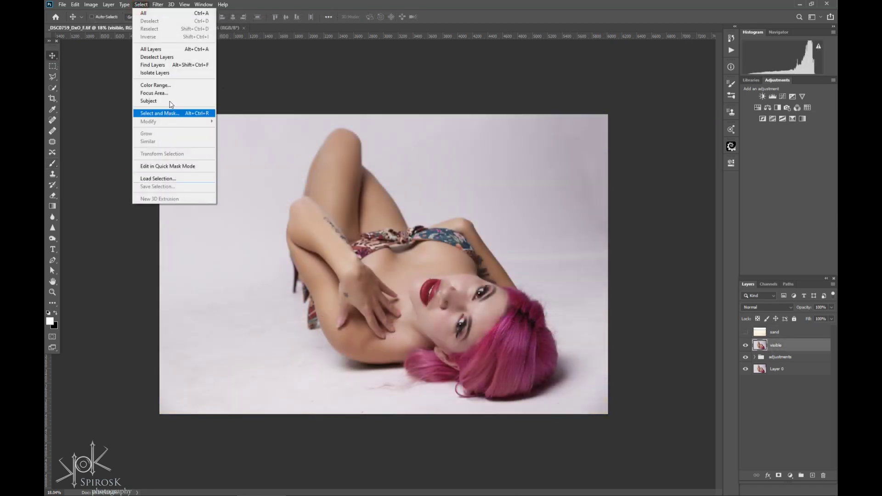
# Step: Select the woman with Select Subject and refine the hair edge in Select and Mask
pyautogui.click(152, 101)
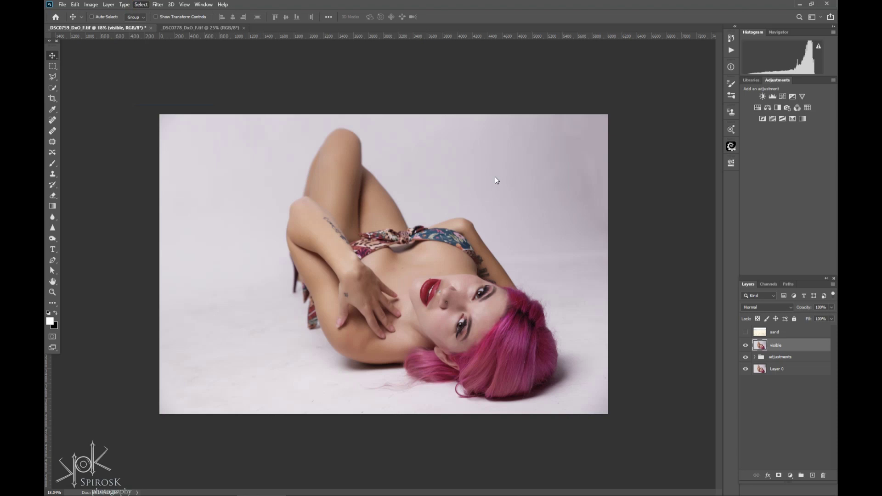
pyautogui.click(53, 66)
pyautogui.click(386, 19)
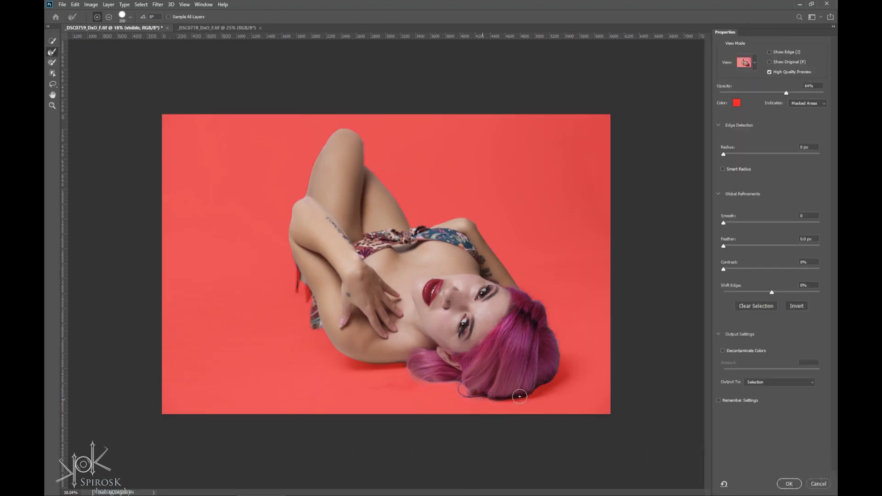
pyautogui.moveTo(549, 378); pyautogui.dragTo(561, 359)
pyautogui.scroll(3, 573, 387)
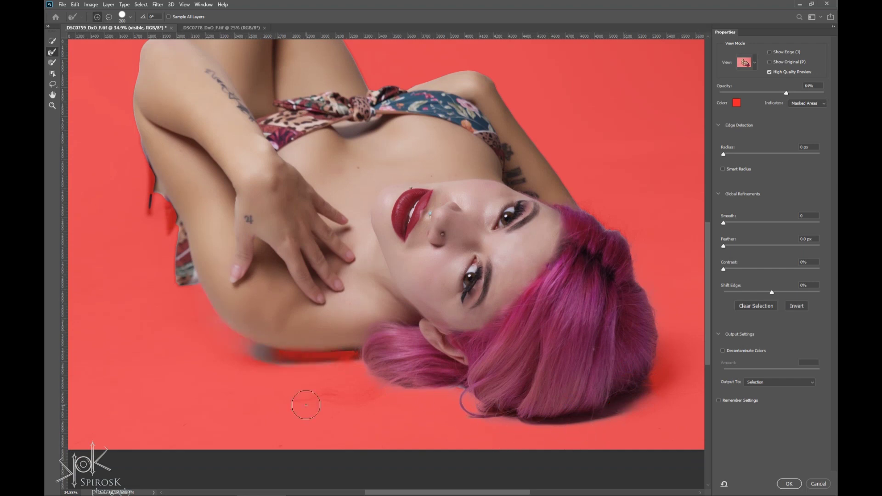
pyautogui.scroll(-2, 262, 210)
pyautogui.scroll(3, 460, 184)
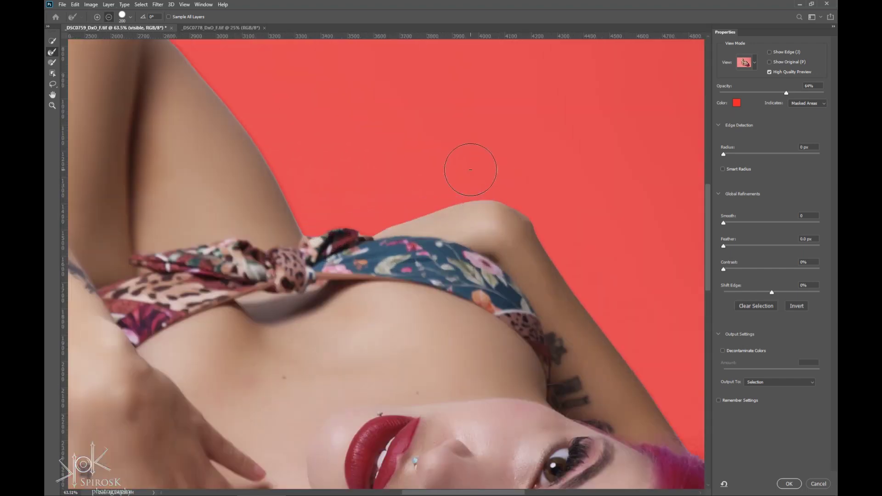
pyautogui.scroll(2, 467, 167)
# Step: Refine the selection edges at the knotted fabric and thigh, then confirm
pyautogui.moveTo(329, 203); pyautogui.dragTo(276, 217)
pyautogui.moveTo(319, 236); pyautogui.dragTo(163, 76)
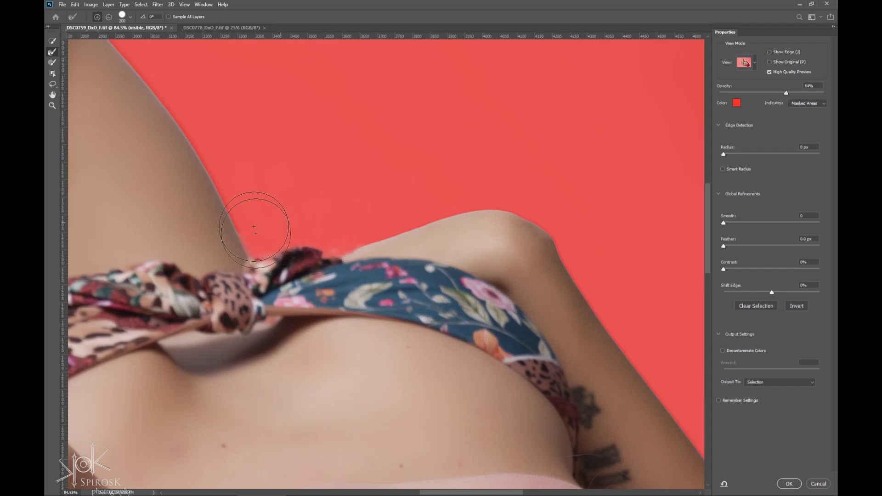
pyautogui.moveTo(226, 187); pyautogui.dragTo(148, 59)
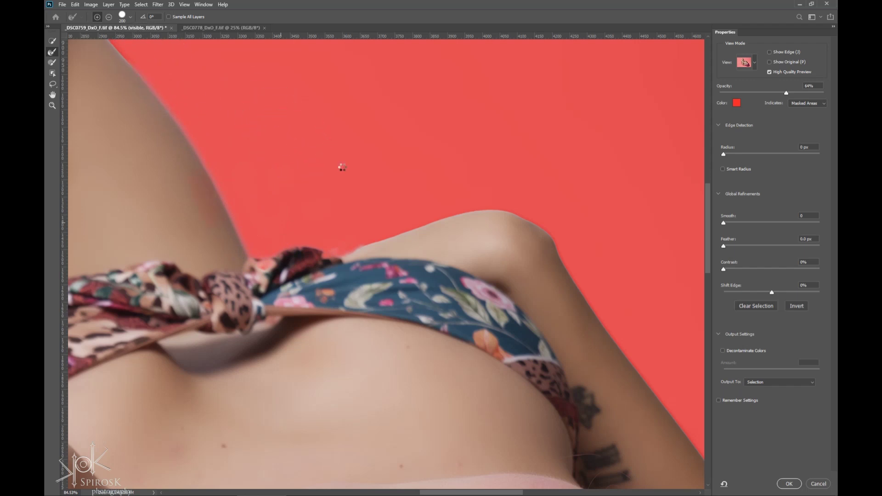
pyautogui.scroll(-5, 294, 138)
pyautogui.scroll(4, 207, 76)
pyautogui.scroll(2, 197, 103)
pyautogui.scroll(-4, 197, 103)
pyautogui.scroll(-1, 329, 371)
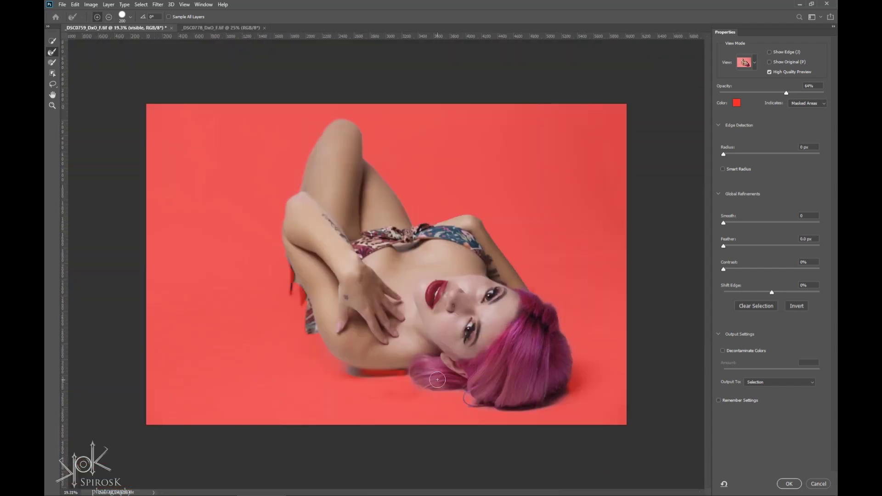
pyautogui.press('Return')
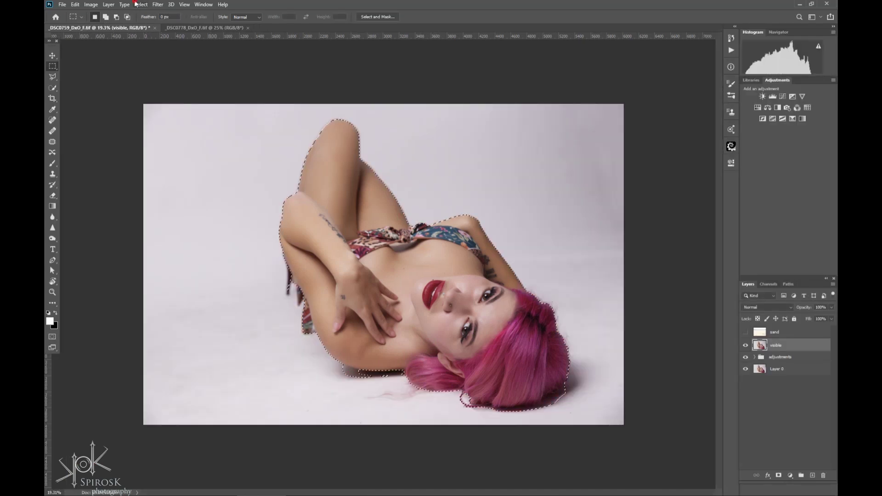
# Step: Save the woman's selection as a new channel named 'vasipo'
pyautogui.click(141, 4)
pyautogui.click(188, 187)
pyautogui.write('vasipo')
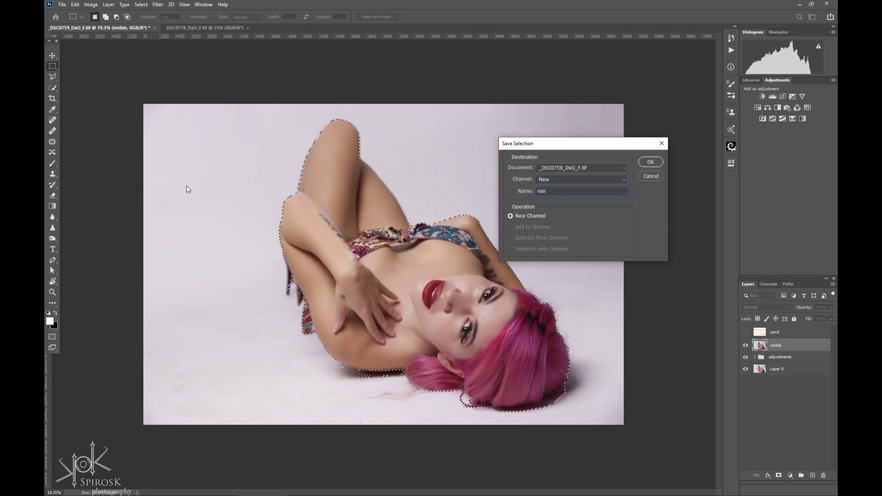
pyautogui.press('Return')
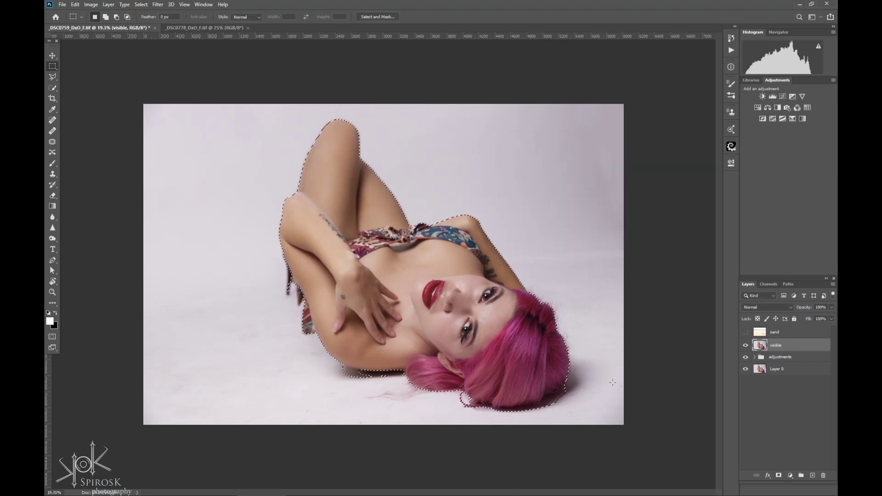
# Step: Show the sand layer, mask it with the selection, and toggle it to compare
pyautogui.click(746, 333)
pyautogui.click(790, 332)
pyautogui.click(779, 475)
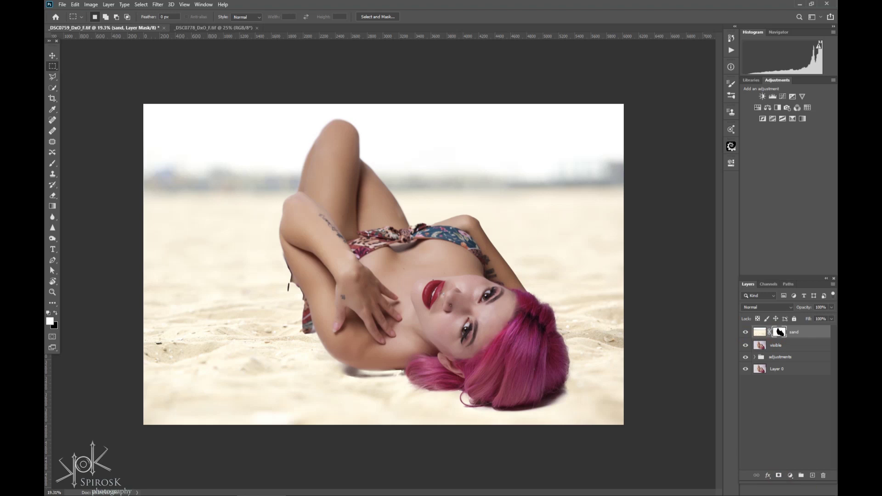
pyautogui.click(745, 333)
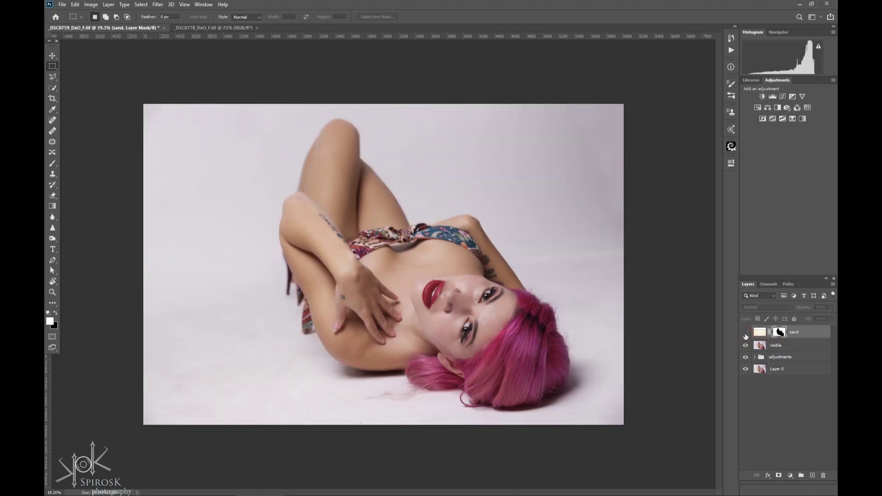
pyautogui.click(745, 333)
pyautogui.click(745, 333)
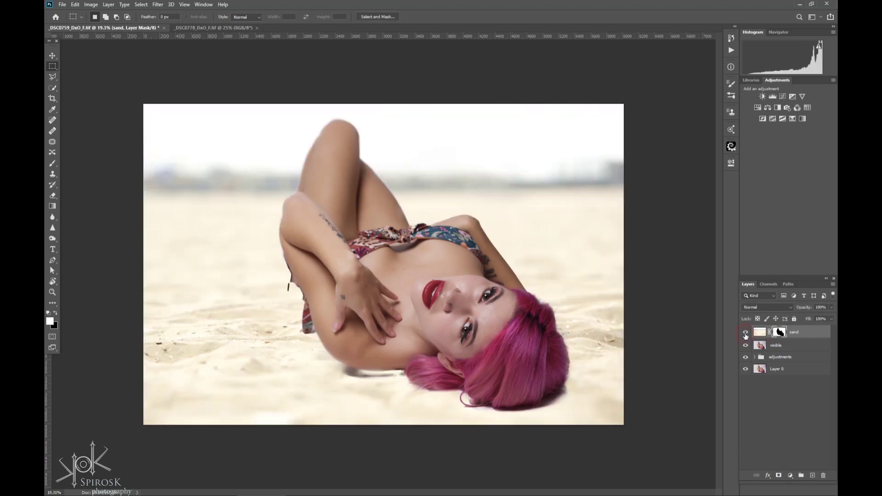
# Step: Paint the sand mask over the dark streak under the shoulder using brush sizes 200 and 70
pyautogui.press('b')
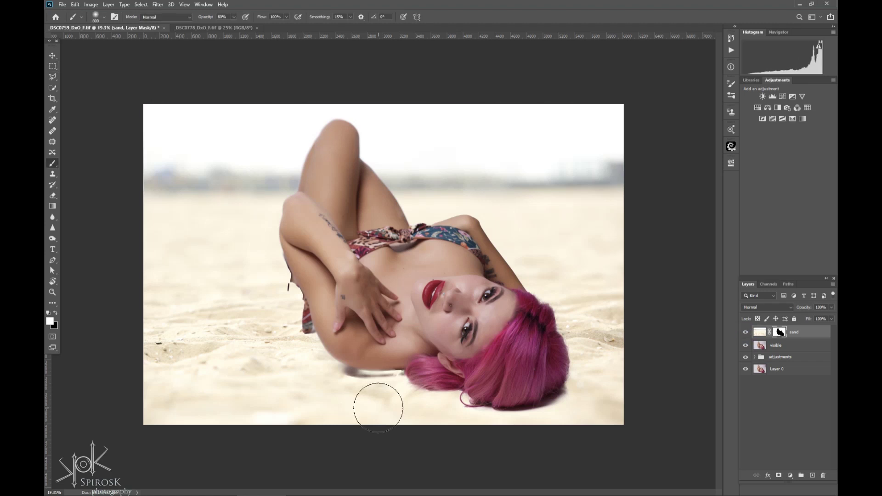
pyautogui.scroll(3, 375, 404)
pyautogui.scroll(-3, 378, 444)
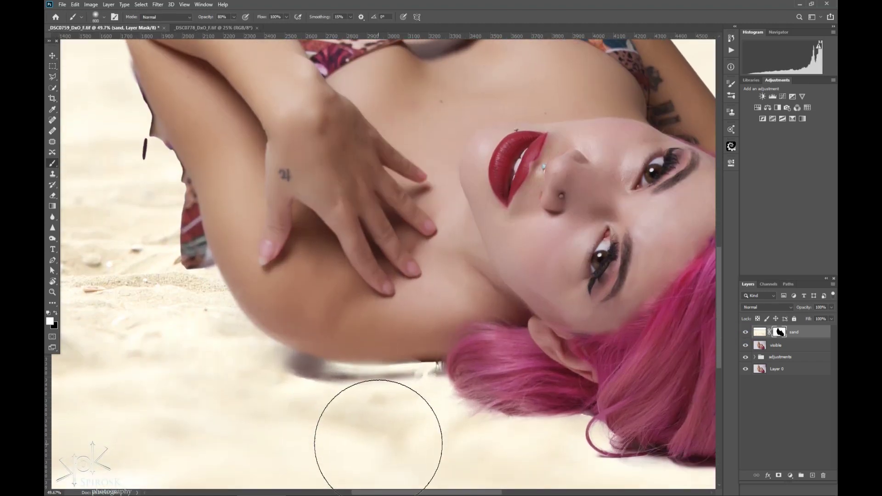
pyautogui.press('[')
pyautogui.press('[')
pyautogui.press('[')
pyautogui.press('[')
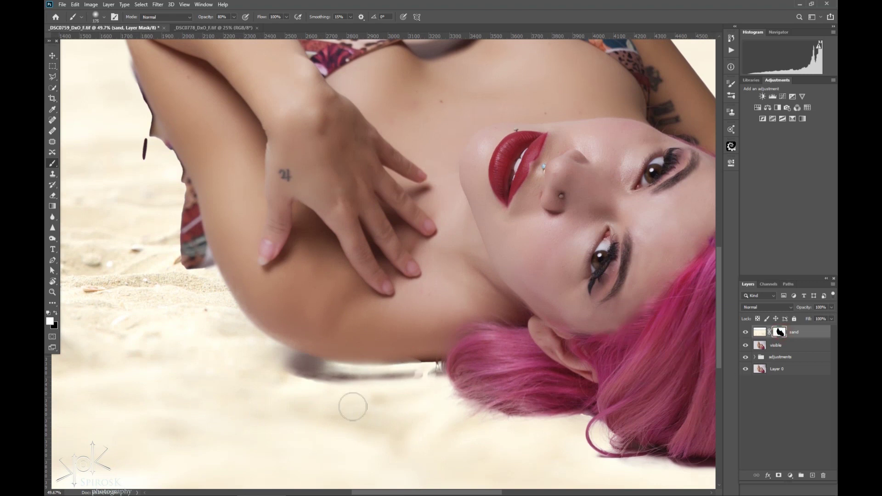
pyautogui.moveTo(422, 382)
pyautogui.mouseDown()
pyautogui.moveTo(424, 374)
pyautogui.moveTo(356, 376)
pyautogui.moveTo(339, 388)
pyautogui.moveTo(307, 377)
pyautogui.mouseUp()
pyautogui.hotkey('ctrl', 'z')
pyautogui.hotkey('ctrl', 'z')
pyautogui.moveTo(424, 381); pyautogui.dragTo(305, 364)
pyautogui.press(']')
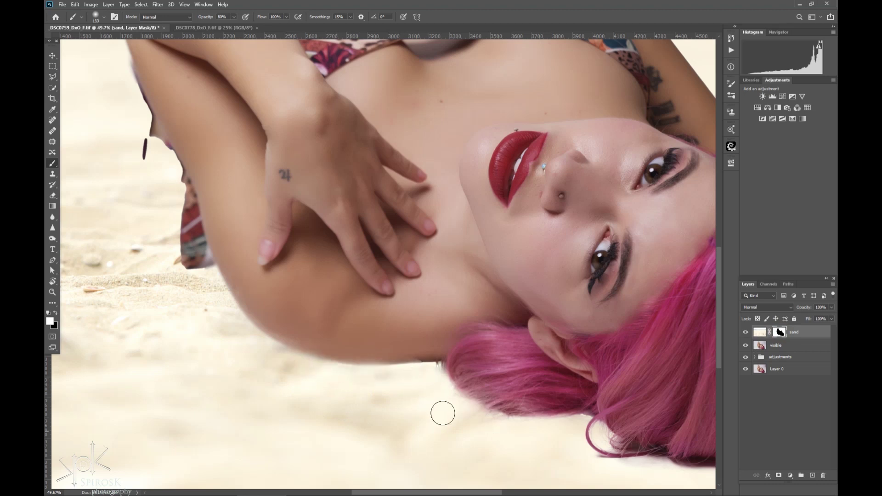
pyautogui.press('[')
pyautogui.press('[')
pyautogui.press('[')
pyautogui.moveTo(422, 358); pyautogui.dragTo(354, 358)
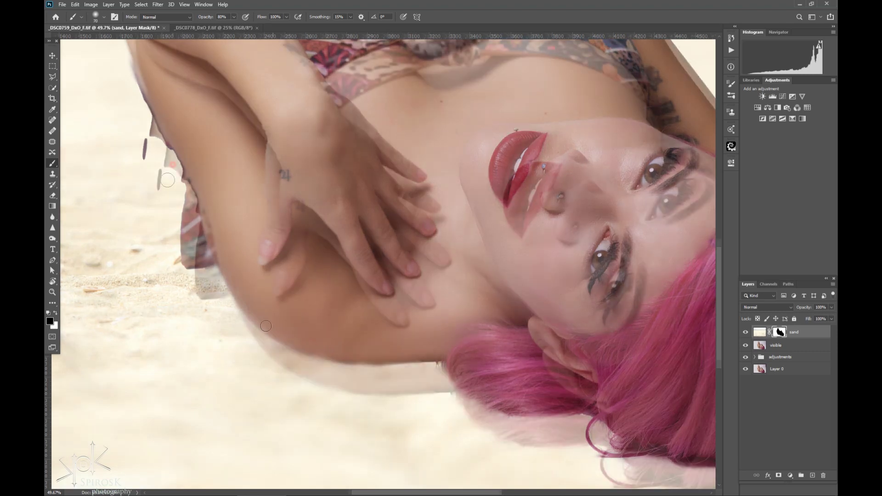
# Step: Mask the sand along the arm and fabric edge with a larger brush
pyautogui.click(171, 159)
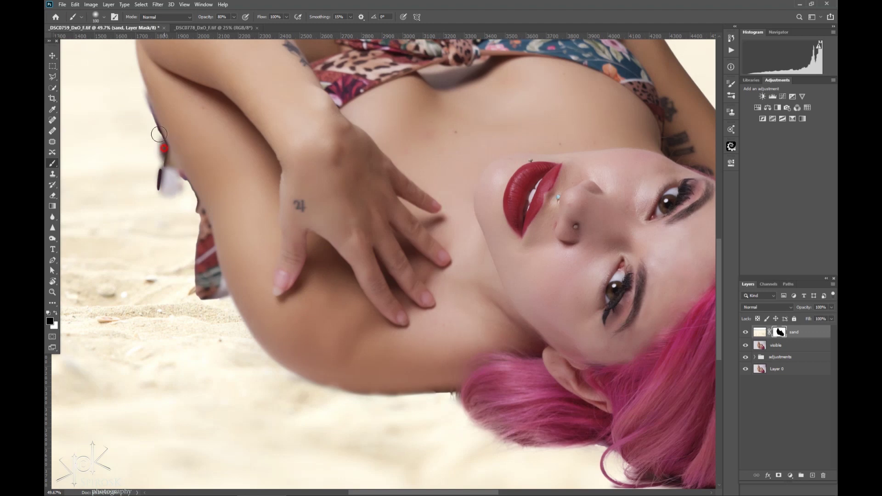
pyautogui.press(']')
pyautogui.press(']')
pyautogui.moveTo(159, 134); pyautogui.dragTo(157, 110)
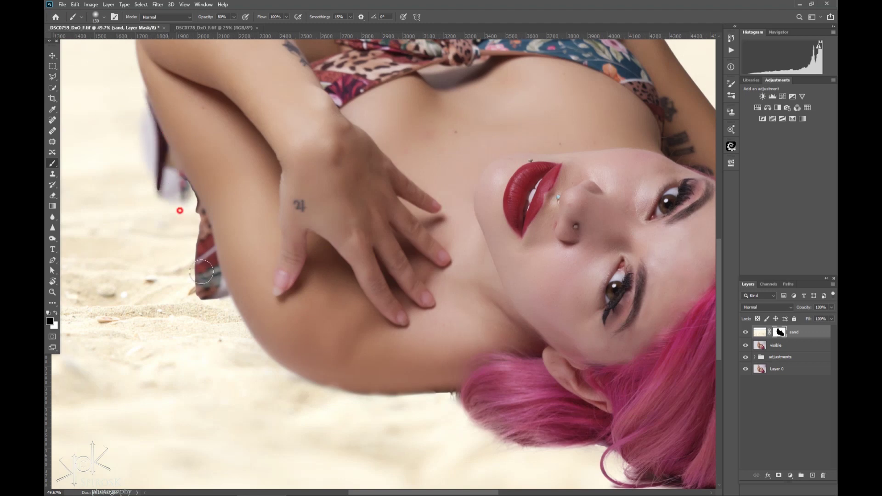
pyautogui.moveTo(174, 157); pyautogui.dragTo(187, 230)
pyautogui.moveTo(180, 164); pyautogui.dragTo(180, 192)
pyautogui.moveTo(146, 133); pyautogui.dragTo(147, 83)
pyautogui.press(']')
pyautogui.moveTo(192, 253); pyautogui.dragTo(198, 283)
pyautogui.moveTo(200, 290); pyautogui.dragTo(205, 276)
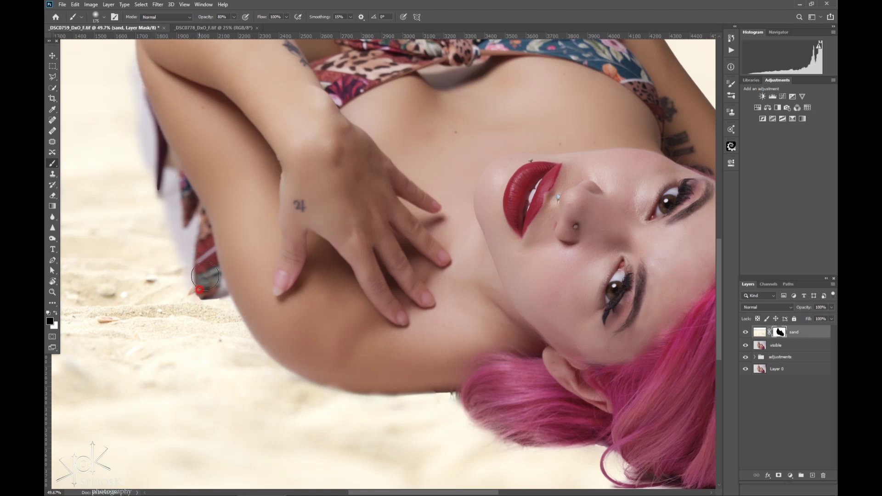
# Step: With a smaller brush, paint sand back over the white fabric fringe left of the arm
pyautogui.click(56, 313)
pyautogui.press('[')
pyautogui.press('[')
pyautogui.moveTo(191, 310)
pyautogui.mouseDown()
pyautogui.moveTo(185, 232)
pyautogui.moveTo(196, 224)
pyautogui.mouseUp()
pyautogui.moveTo(172, 264); pyautogui.dragTo(177, 186)
pyautogui.moveTo(167, 227)
pyautogui.mouseDown()
pyautogui.moveTo(174, 189)
pyautogui.moveTo(170, 209)
pyautogui.moveTo(148, 183)
pyautogui.moveTo(144, 122)
pyautogui.moveTo(149, 154)
pyautogui.mouseUp()
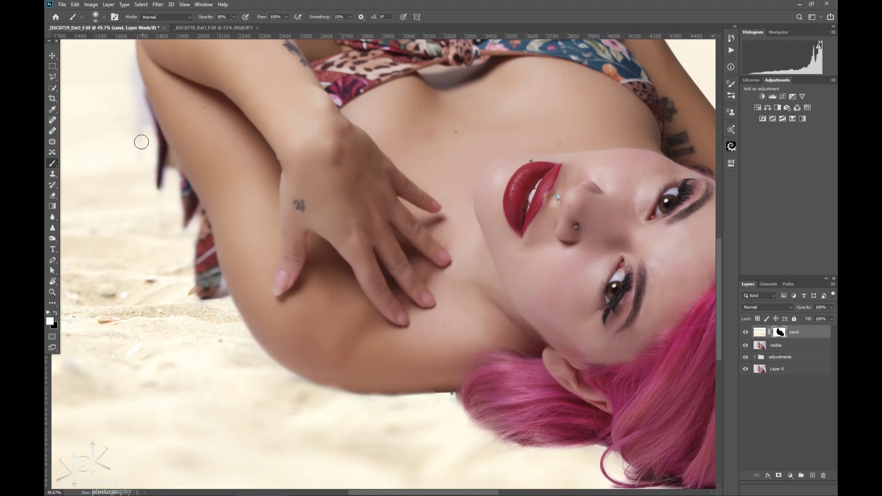
pyautogui.moveTo(130, 98)
pyautogui.mouseDown()
pyautogui.moveTo(127, 73)
pyautogui.moveTo(130, 90)
pyautogui.mouseUp()
# Step: Touch up the sand mask along the upper arm edge
pyautogui.scroll(1, 131, 90)
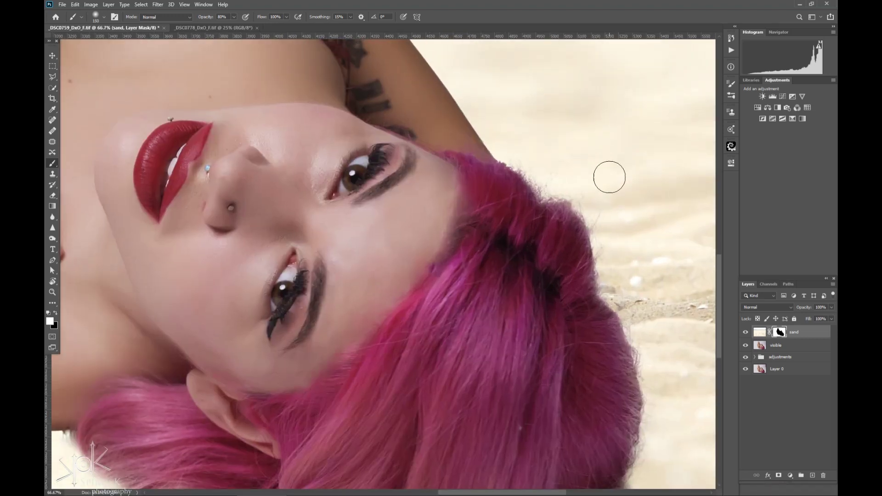
pyautogui.scroll(-1, 610, 177)
pyautogui.moveTo(609, 179)
pyautogui.mouseDown()
pyautogui.moveTo(614, 236)
pyautogui.moveTo(649, 310)
pyautogui.moveTo(609, 171)
pyautogui.moveTo(559, 110)
pyautogui.mouseUp()
pyautogui.scroll(-2, 548, 114)
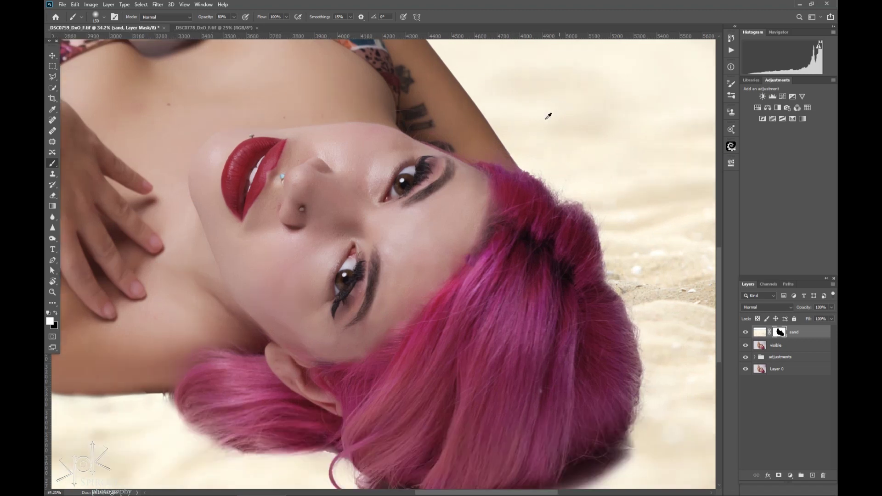
pyautogui.scroll(-3, 467, 153)
pyautogui.scroll(2, 467, 153)
pyautogui.scroll(1, 431, 198)
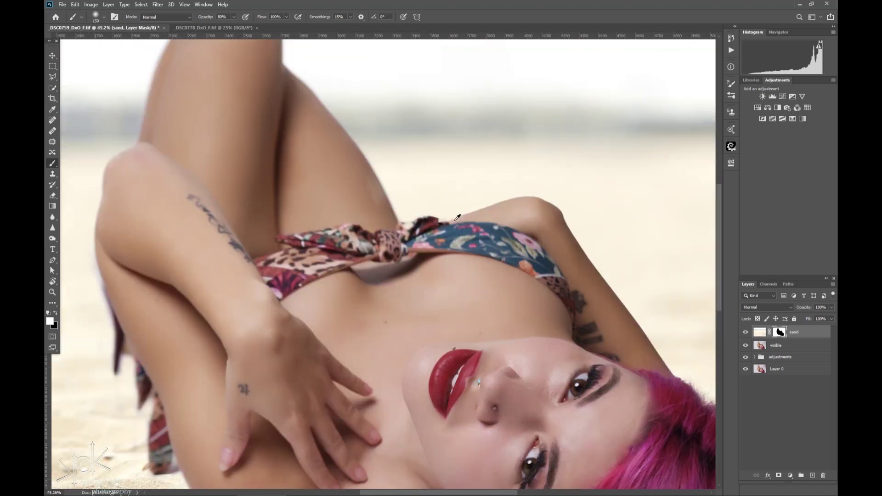
pyautogui.scroll(-1, 457, 217)
pyautogui.scroll(-2, 457, 217)
pyautogui.scroll(-1, 457, 217)
pyautogui.scroll(-1, 475, 225)
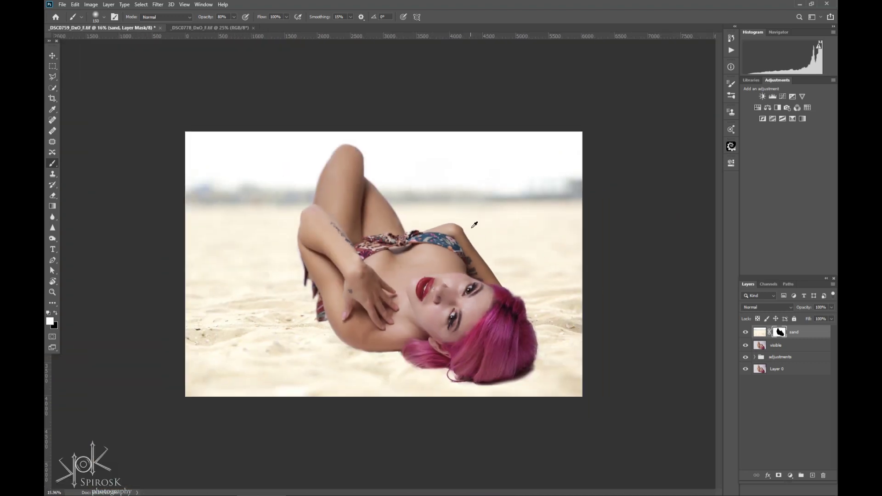
pyautogui.press('m')
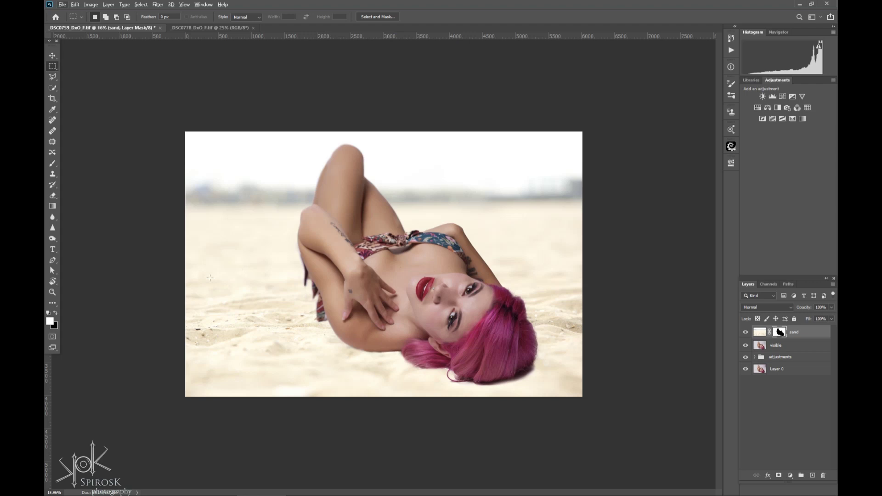
# Step: Draw and clear trial rectangular selections, then duplicate the visible layer
pyautogui.hotkey('ctrl', '+')
pyautogui.moveTo(150, 298)
pyautogui.mouseDown()
pyautogui.moveTo(653, 380)
pyautogui.moveTo(632, 106)
pyautogui.mouseUp()
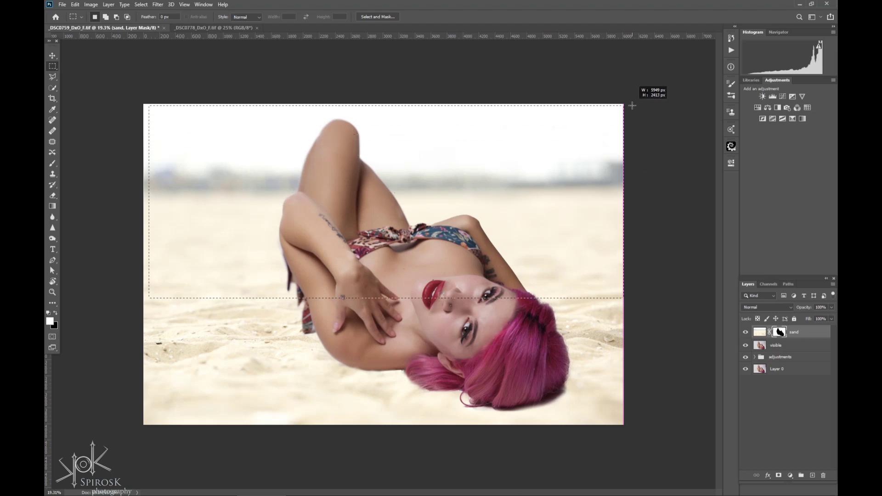
pyautogui.moveTo(632, 106); pyautogui.dragTo(680, 373)
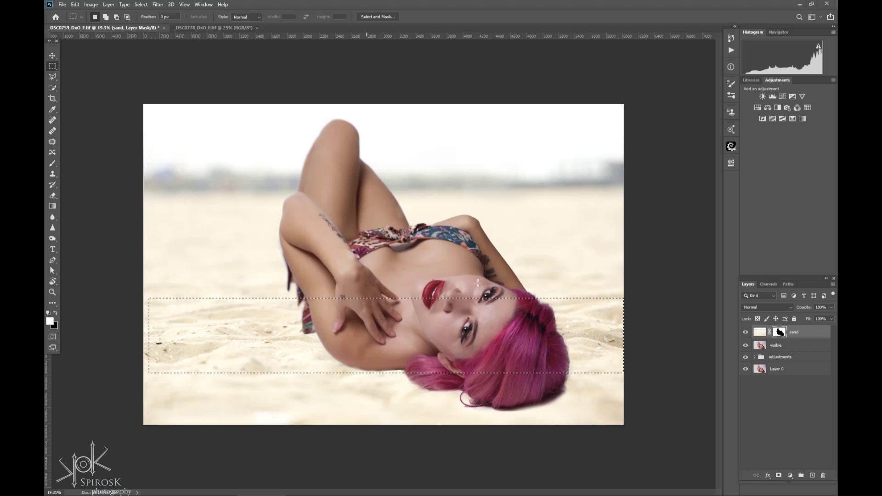
pyautogui.moveTo(492, 277); pyautogui.dragTo(271, 325)
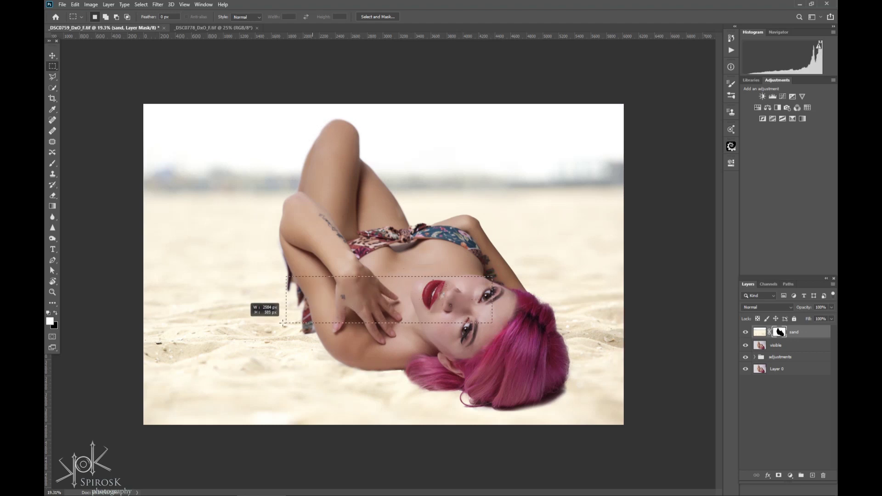
pyautogui.click(415, 218)
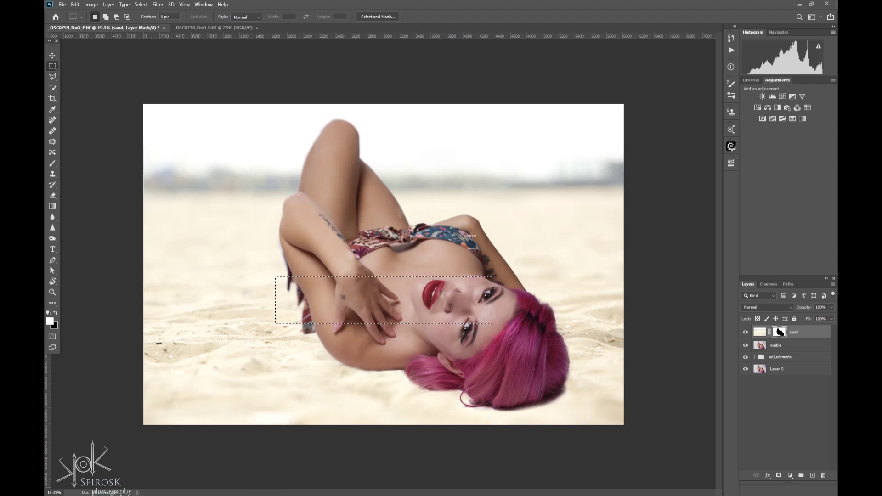
pyautogui.moveTo(499, 266); pyautogui.dragTo(522, 266)
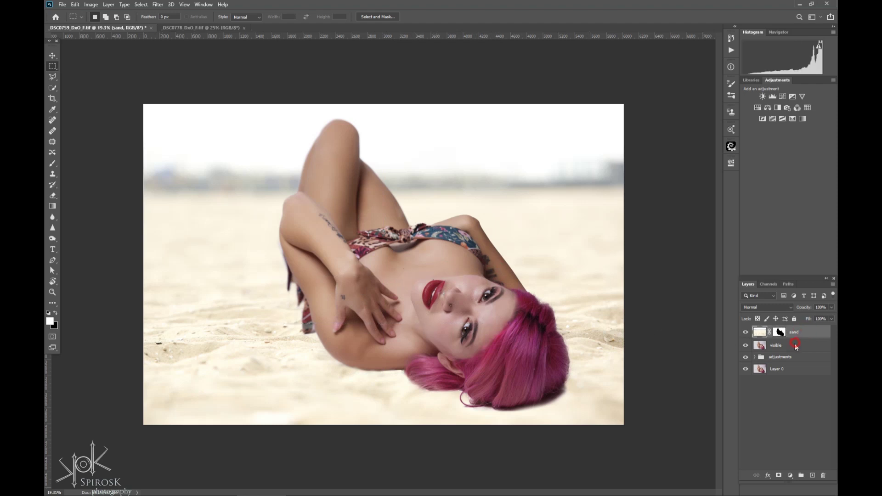
pyautogui.moveTo(797, 344); pyautogui.dragTo(812, 476)
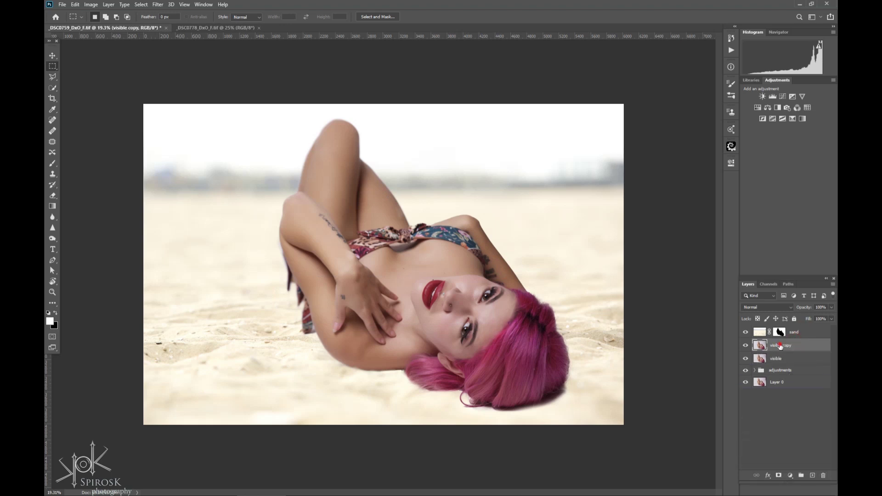
# Step: Name the copy 'blurred' and place an Iris Blur on the figure with a widened ellipse
pyautogui.write('blurred')
pyautogui.press('Return')
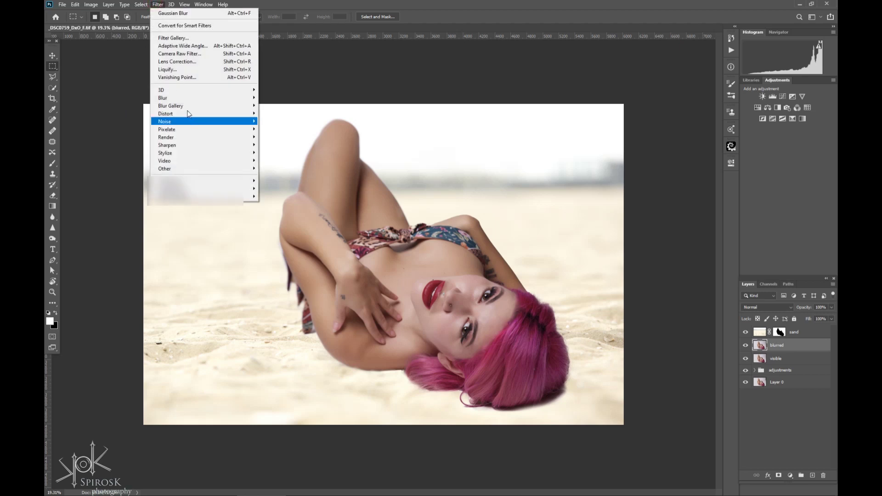
pyautogui.moveTo(170, 106)
pyautogui.click(283, 116)
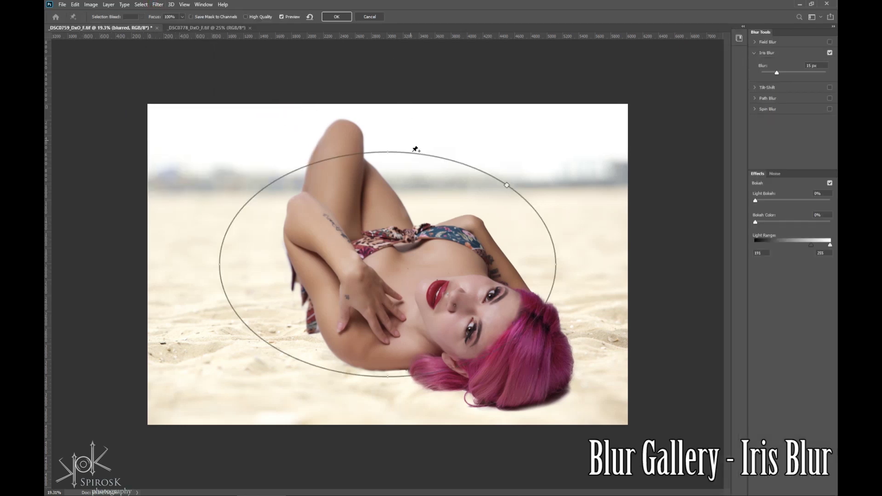
pyautogui.moveTo(388, 270); pyautogui.dragTo(388, 284)
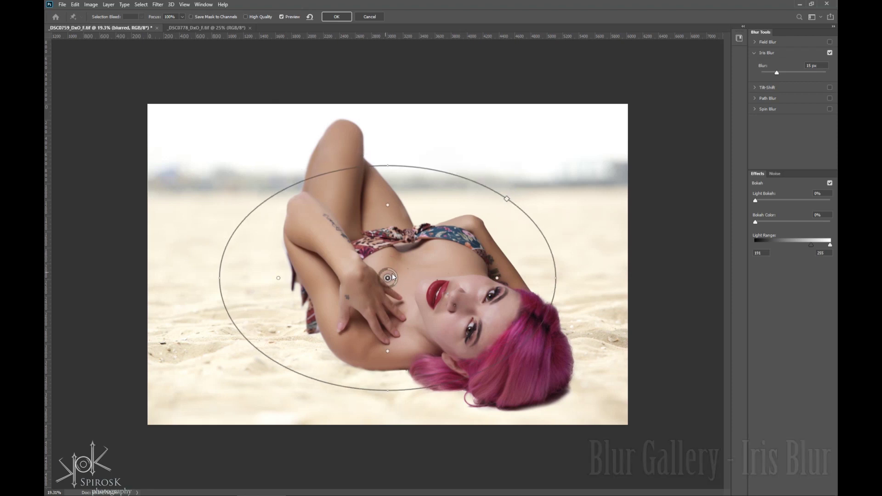
pyautogui.moveTo(554, 279)
pyautogui.mouseDown()
pyautogui.moveTo(734, 272)
pyautogui.moveTo(623, 280)
pyautogui.mouseUp()
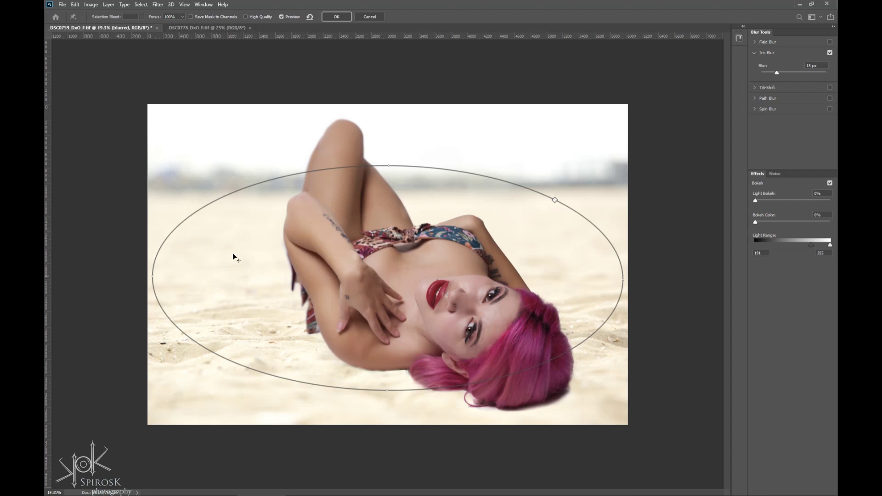
pyautogui.moveTo(400, 279)
pyautogui.mouseDown()
pyautogui.moveTo(461, 320)
pyautogui.moveTo(480, 320)
pyautogui.mouseUp()
# Step: Add a pin by the face, stretch the ellipse, adjust feathering, raise blur to 59 px and apply
pyautogui.click(388, 278)
pyautogui.moveTo(386, 279)
pyautogui.mouseDown()
pyautogui.moveTo(424, 290)
pyautogui.moveTo(476, 330)
pyautogui.moveTo(469, 321)
pyautogui.mouseUp()
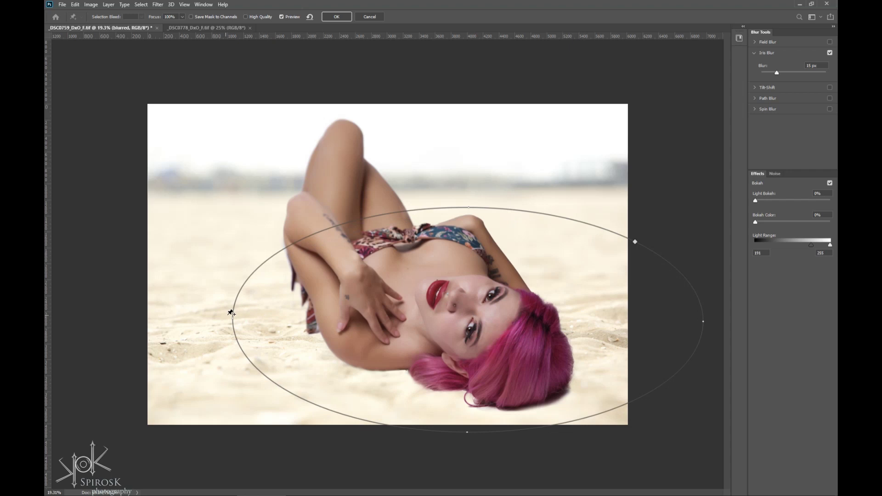
pyautogui.moveTo(237, 318)
pyautogui.mouseDown()
pyautogui.moveTo(94, 313)
pyautogui.moveTo(79, 316)
pyautogui.moveTo(81, 324)
pyautogui.mouseUp()
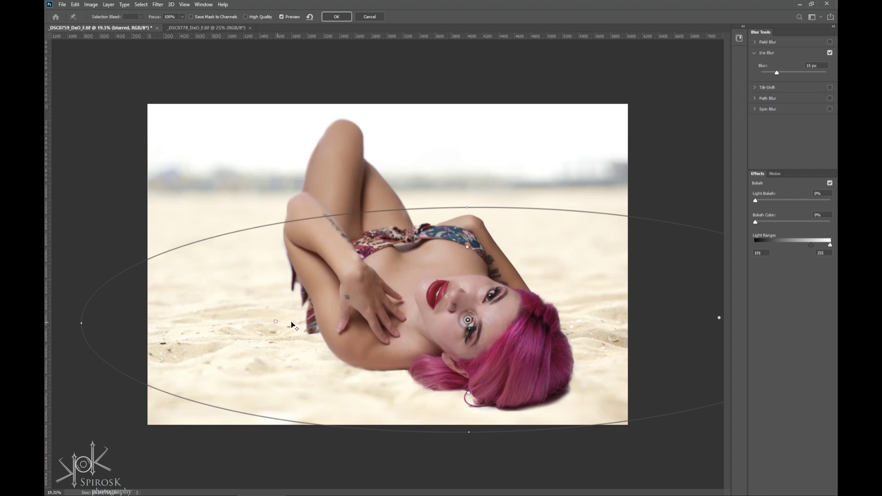
pyautogui.moveTo(440, 266)
pyautogui.click(718, 317)
pyautogui.moveTo(598, 329); pyautogui.dragTo(585, 329)
pyautogui.moveTo(477, 327); pyautogui.dragTo(460, 324)
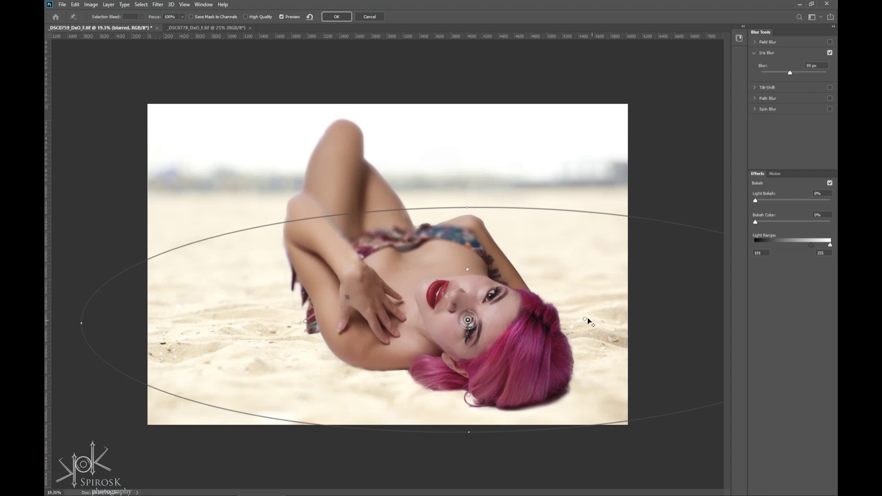
pyautogui.moveTo(468, 270); pyautogui.dragTo(468, 276)
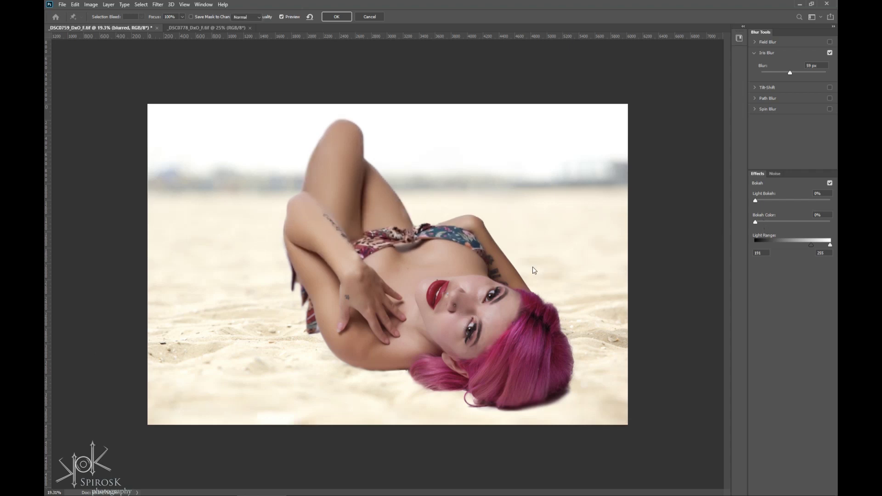
pyautogui.press('Return')
# Step: Add a mask to the blurred layer and paint black to restore sharpness on the arm and tattoo
pyautogui.scroll(5, 396, 217)
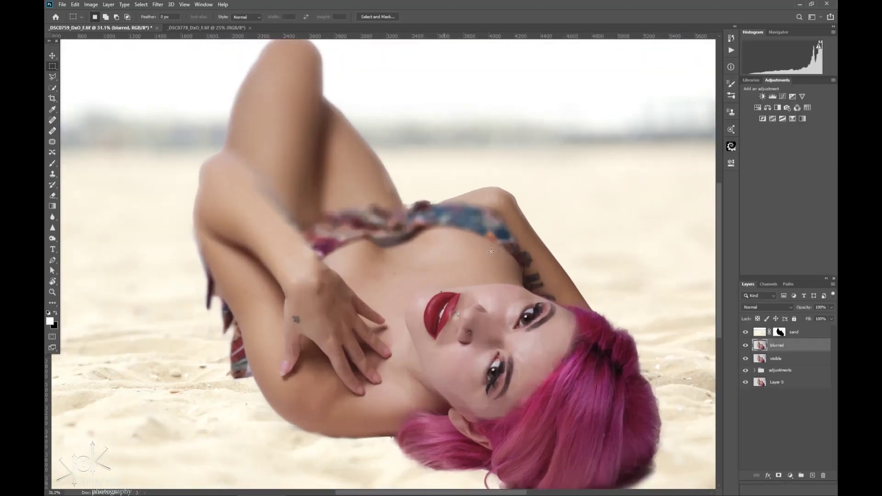
pyautogui.click(778, 476)
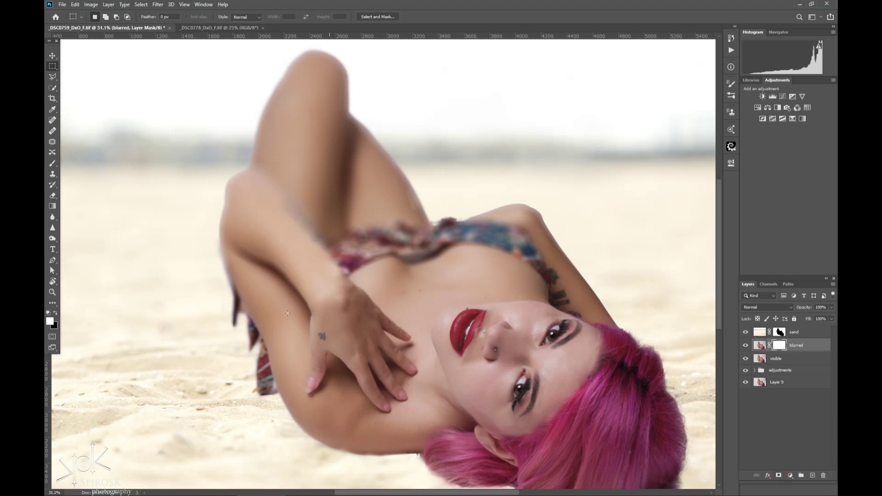
pyautogui.click(52, 164)
pyautogui.press('x')
pyautogui.moveTo(262, 209); pyautogui.dragTo(239, 214)
pyautogui.press(']')
pyautogui.press(']')
pyautogui.press(']')
pyautogui.press('[')
pyautogui.press('[')
pyautogui.click(253, 191)
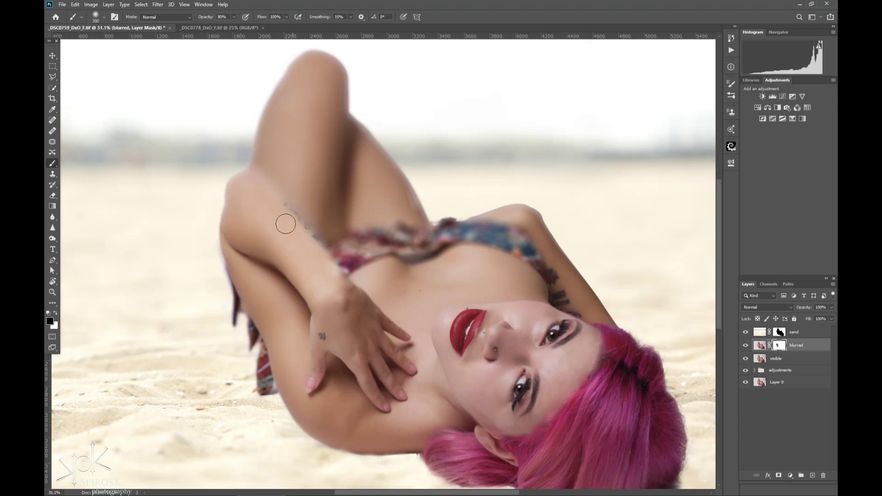
pyautogui.moveTo(294, 233)
pyautogui.mouseDown()
pyautogui.moveTo(329, 275)
pyautogui.moveTo(295, 216)
pyautogui.moveTo(256, 184)
pyautogui.mouseUp()
pyautogui.press('[')
pyautogui.press('[')
pyautogui.press('[')
# Step: Alternate white and black on the blurred layer's mask to balance blur over the forearm tattoo
pyautogui.press('x')
pyautogui.moveTo(342, 261); pyautogui.dragTo(334, 248)
pyautogui.scroll(3, 326, 255)
pyautogui.scroll(-4, 334, 216)
pyautogui.scroll(6, 241, 166)
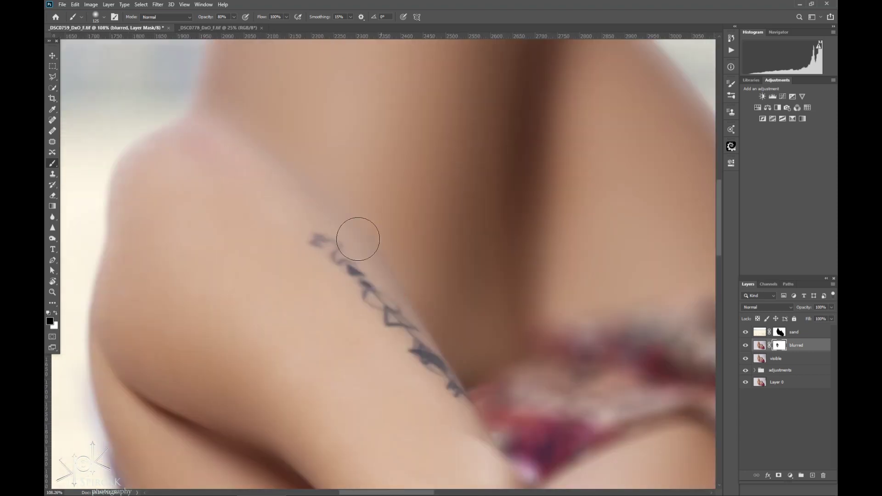
pyautogui.moveTo(344, 171); pyautogui.dragTo(416, 237)
pyautogui.press('x')
pyautogui.moveTo(404, 315); pyautogui.dragTo(288, 178)
pyautogui.press('x')
# Step: Fit the image in view, touch up the sand mask, then target the sand layer's pixels
pyautogui.hotkey('ctrl', '0')
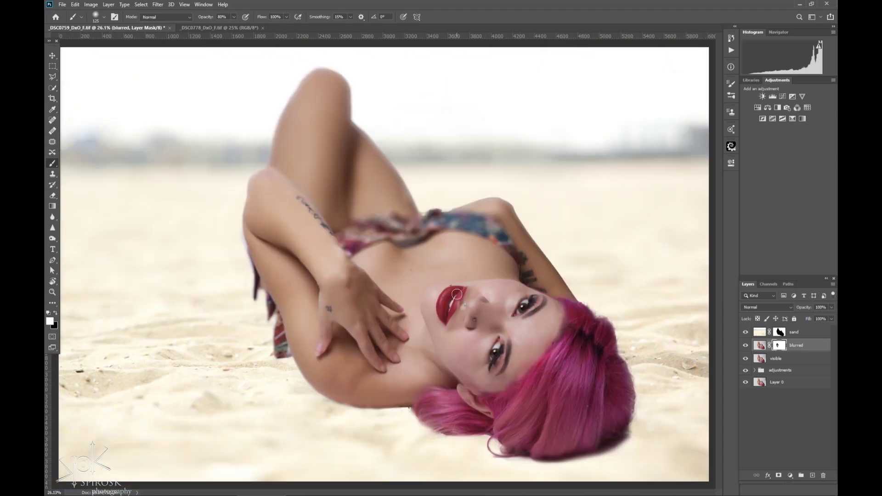
pyautogui.scroll(-2, 518, 342)
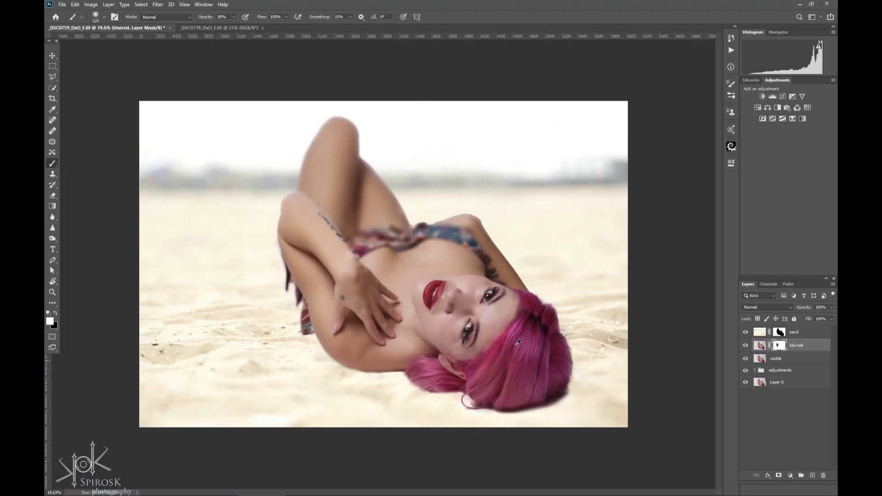
pyautogui.scroll(3, 518, 342)
pyautogui.hotkey('alt', ']')
pyautogui.press('x')
pyautogui.scroll(3, 585, 254)
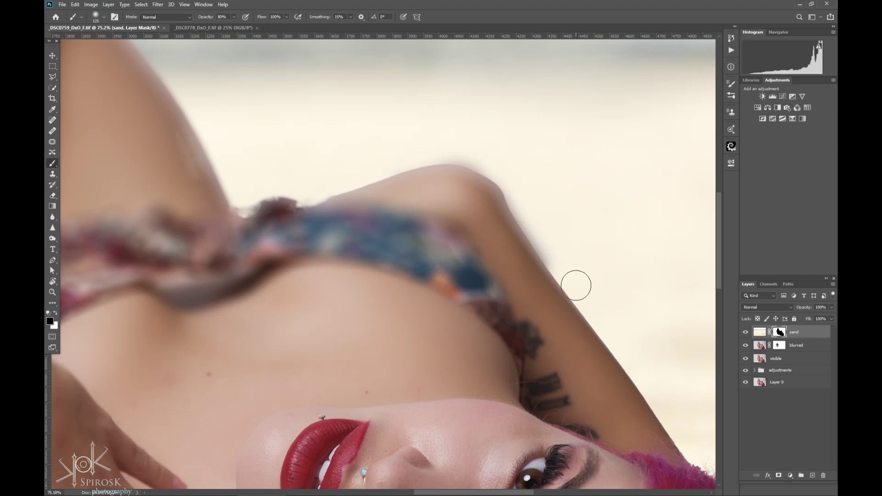
pyautogui.scroll(-3, 577, 285)
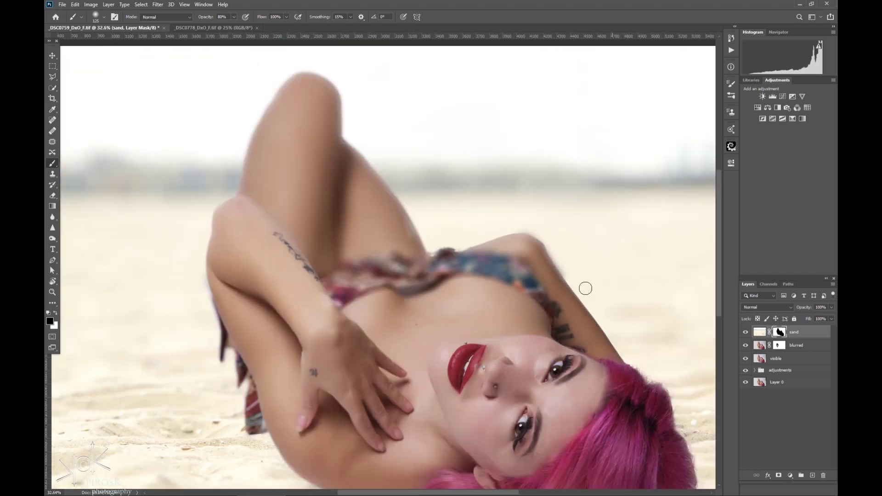
pyautogui.hotkey('ctrl', '2')
# Step: From the sand layer, stamp all visible layers into a new layer named blurred
pyautogui.press('x')
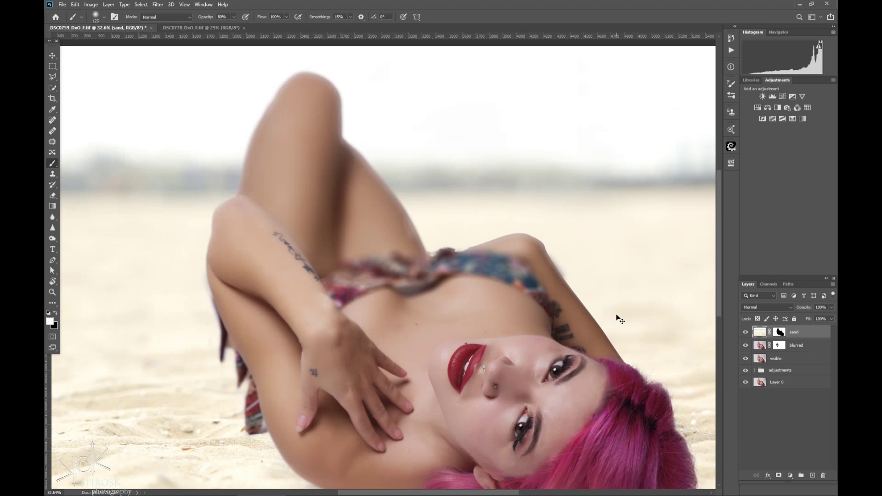
pyautogui.click(798, 346)
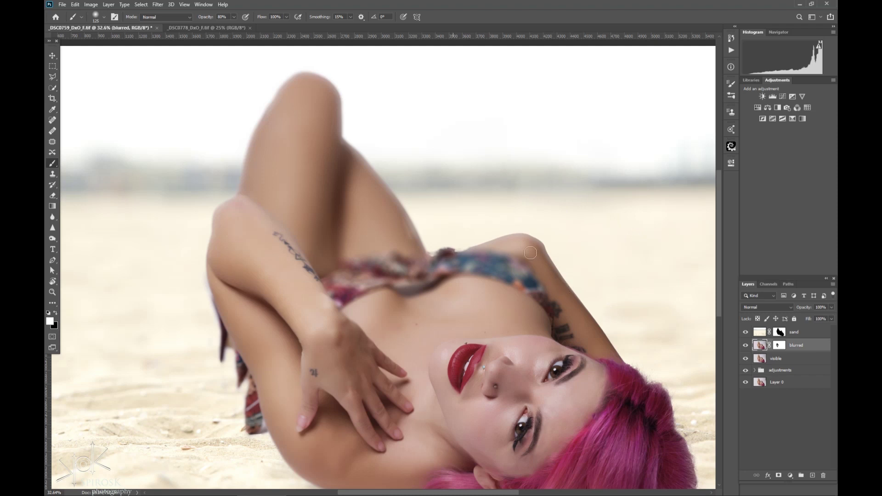
pyautogui.click(800, 333)
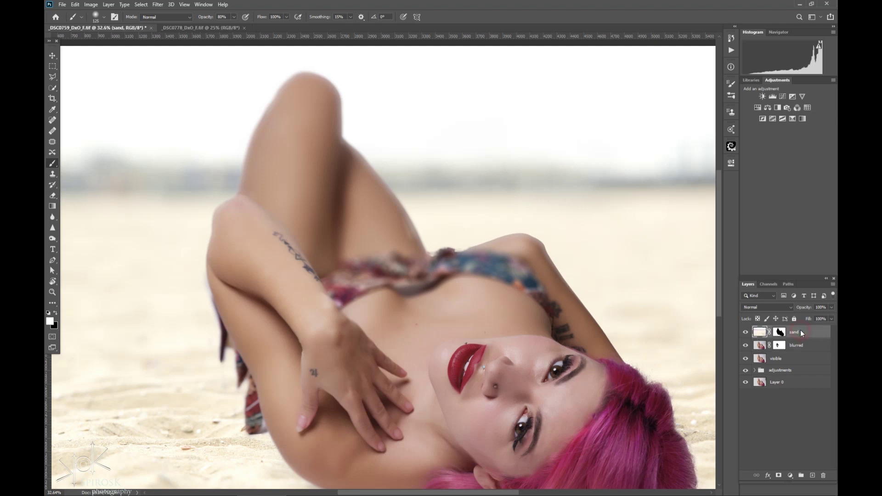
pyautogui.click(834, 284)
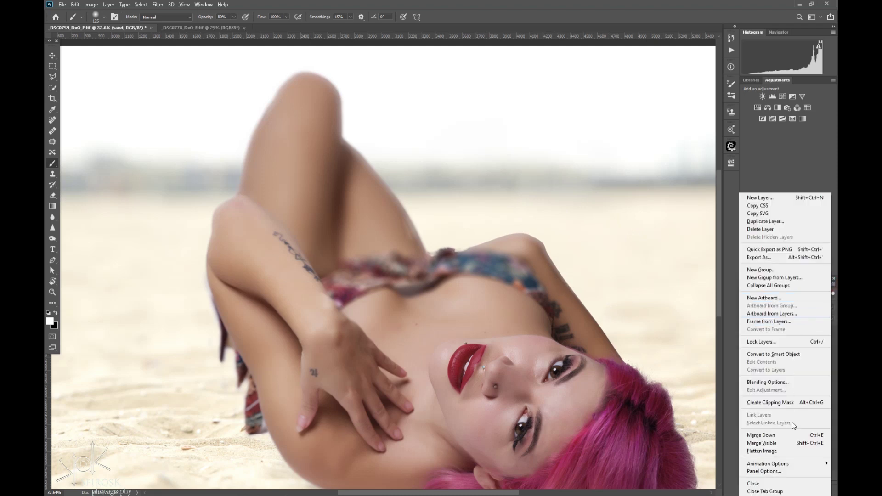
pyautogui.click(781, 443)
pyautogui.doubleClick(776, 331)
pyautogui.write('blurred')
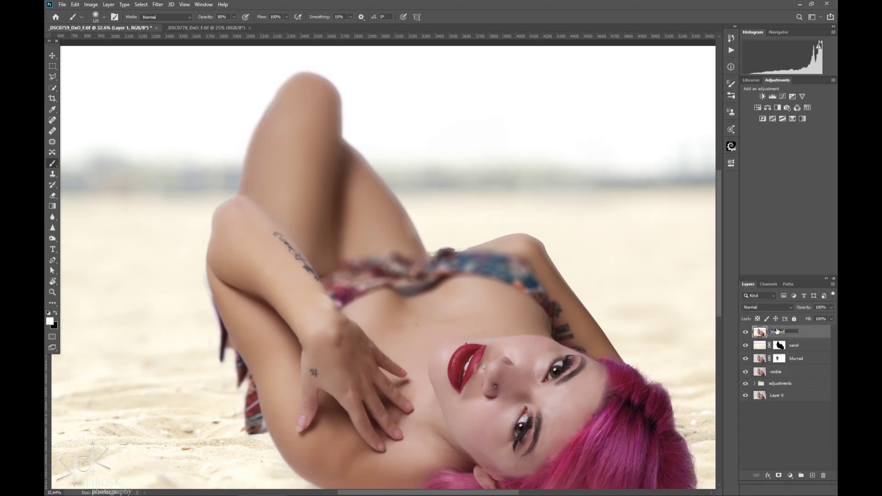
pyautogui.press('Return')
pyautogui.click(156, 4)
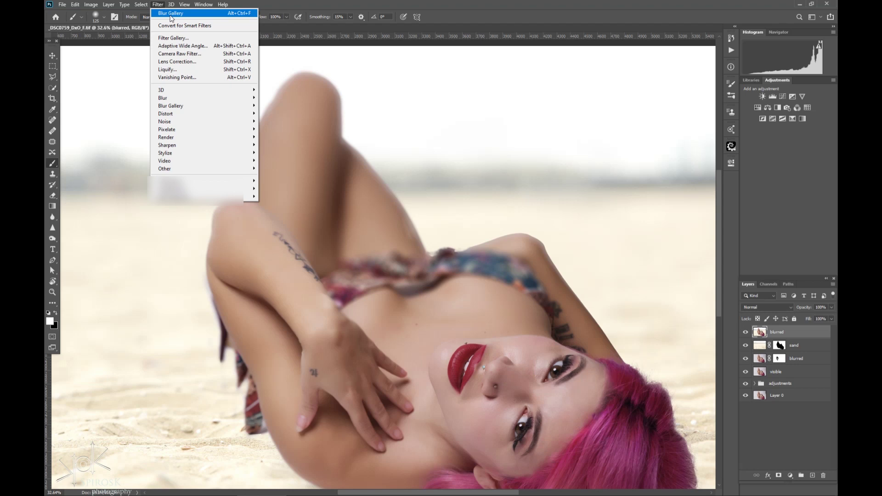
pyautogui.click(170, 13)
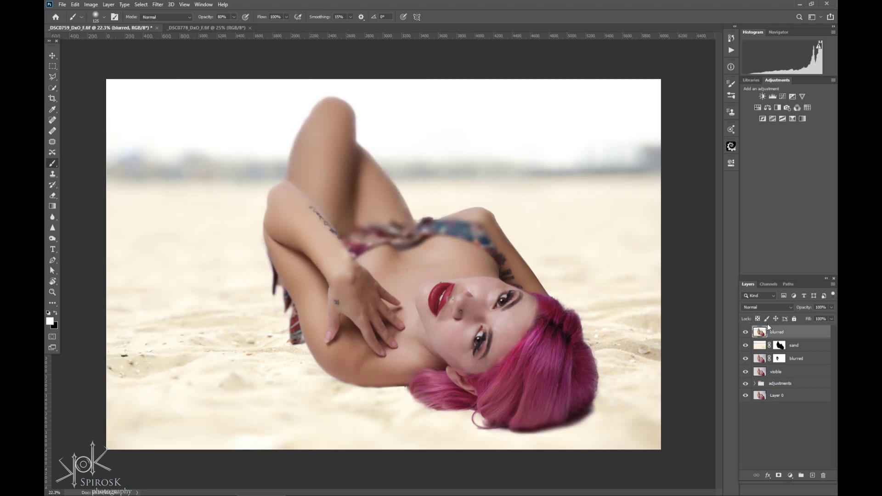
# Step: Convert the blurred layer to a smart object and start an Iris Blur
pyautogui.rightClick(789, 328)
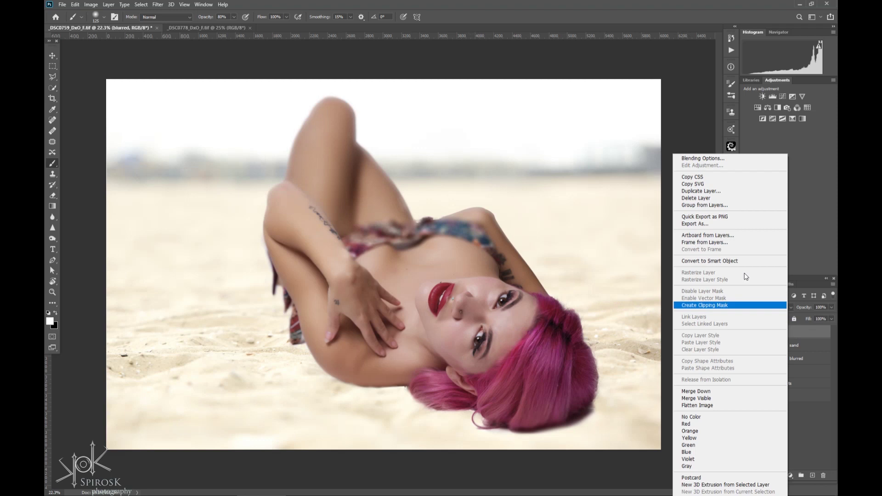
pyautogui.click(732, 261)
pyautogui.click(156, 4)
pyautogui.click(170, 13)
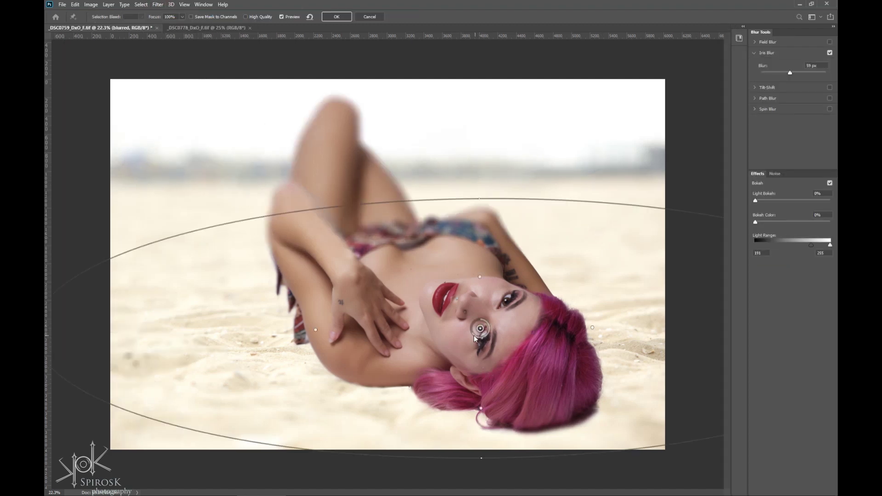
# Step: Set the Iris Blur amount to 16 px and apply it
pyautogui.moveTo(474, 336); pyautogui.dragTo(482, 339)
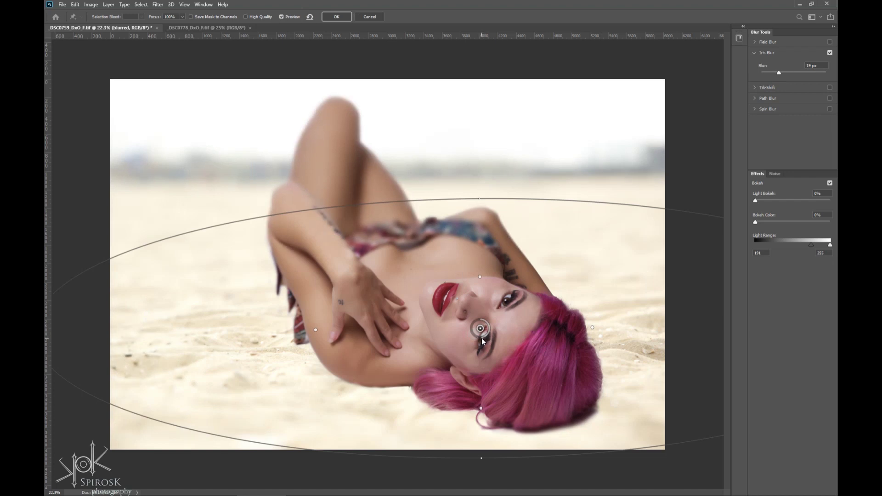
pyautogui.moveTo(483, 342); pyautogui.dragTo(488, 341)
pyautogui.moveTo(492, 337); pyautogui.dragTo(487, 337)
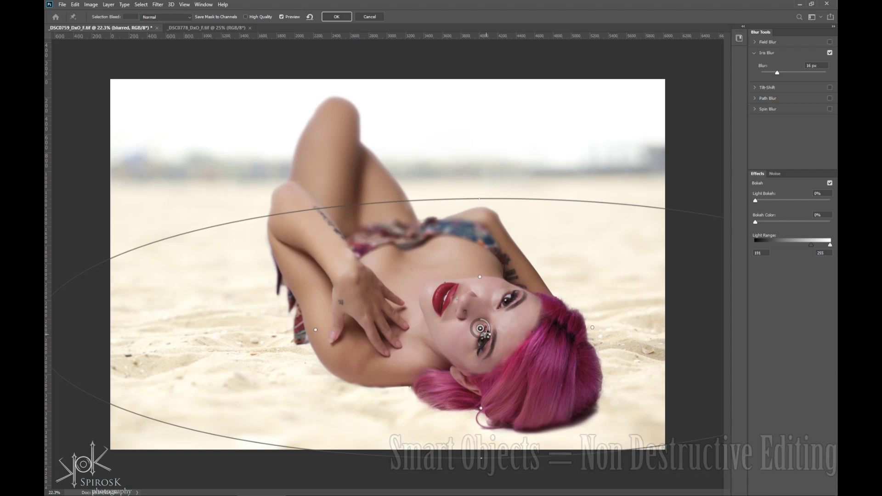
pyautogui.press('Return')
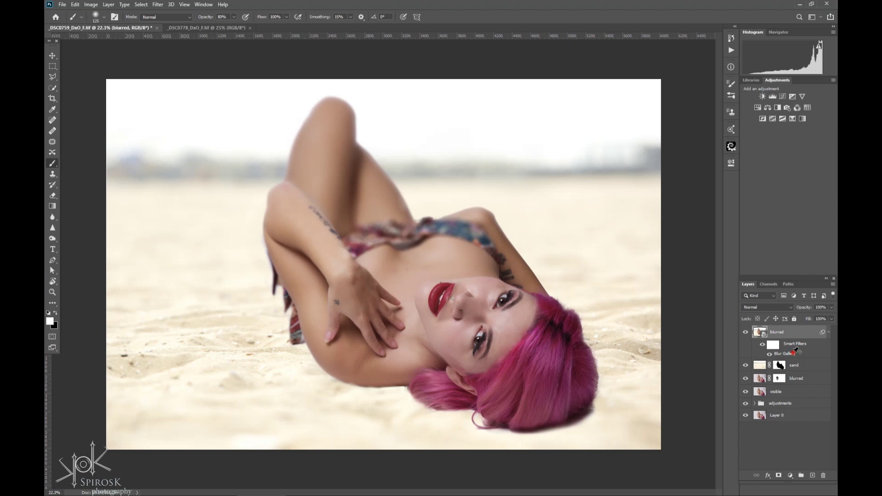
# Step: Load the lower blurred layer's mask as a selection
pyautogui.doubleClick(797, 351)
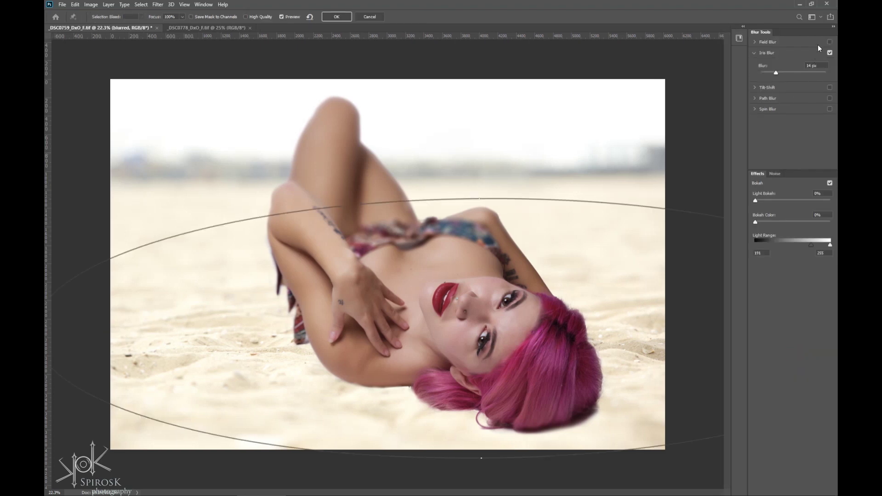
pyautogui.press('Return')
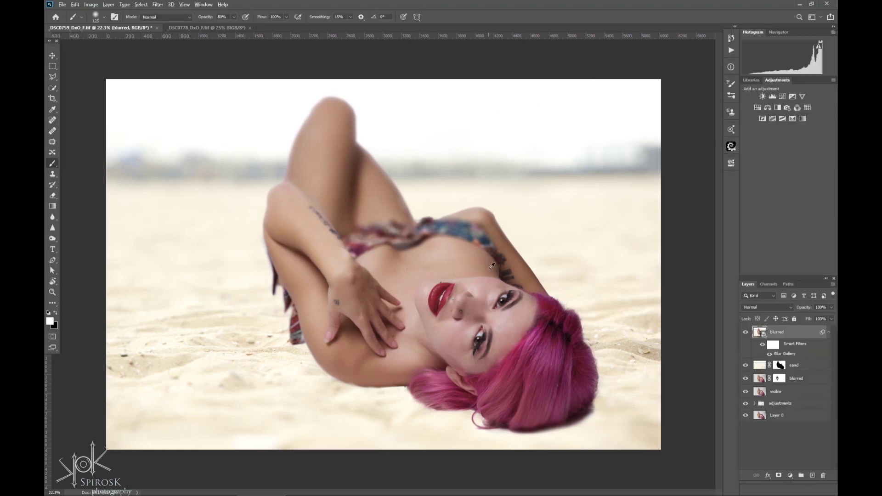
pyautogui.scroll(-5, 492, 265)
pyautogui.click(781, 378)
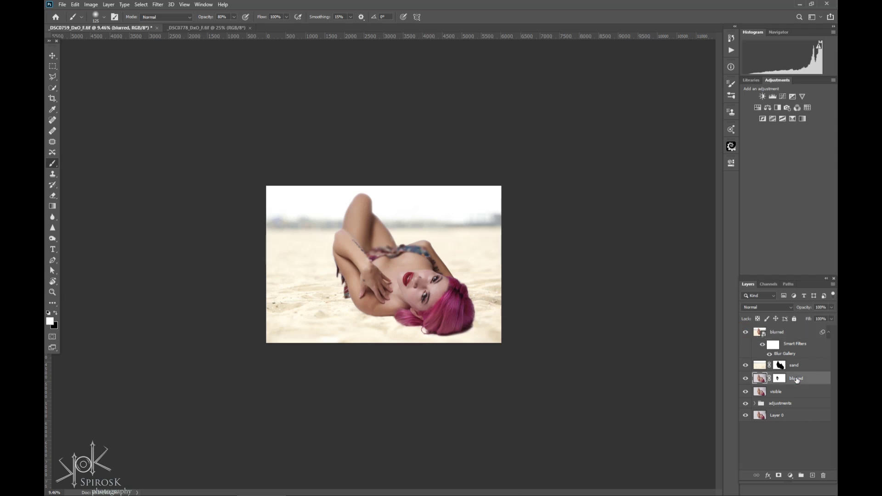
pyautogui.press('Delete')
pyautogui.scroll(2, 322, 200)
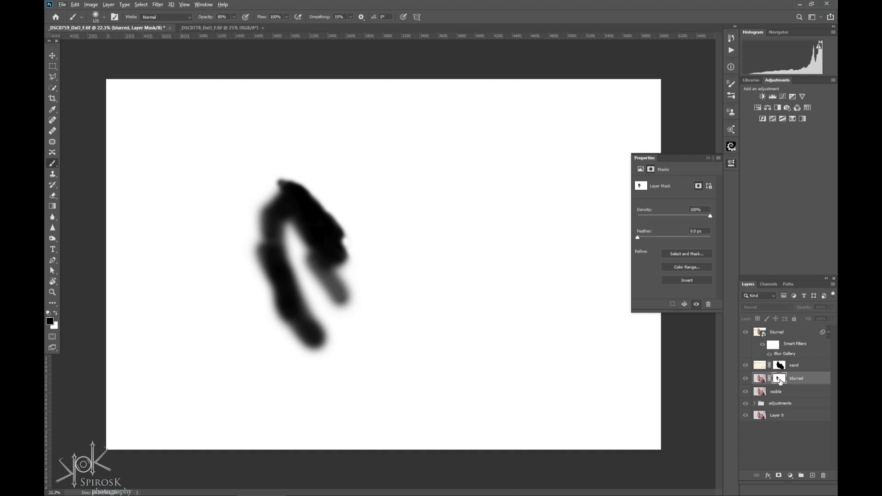
pyautogui.click(763, 381)
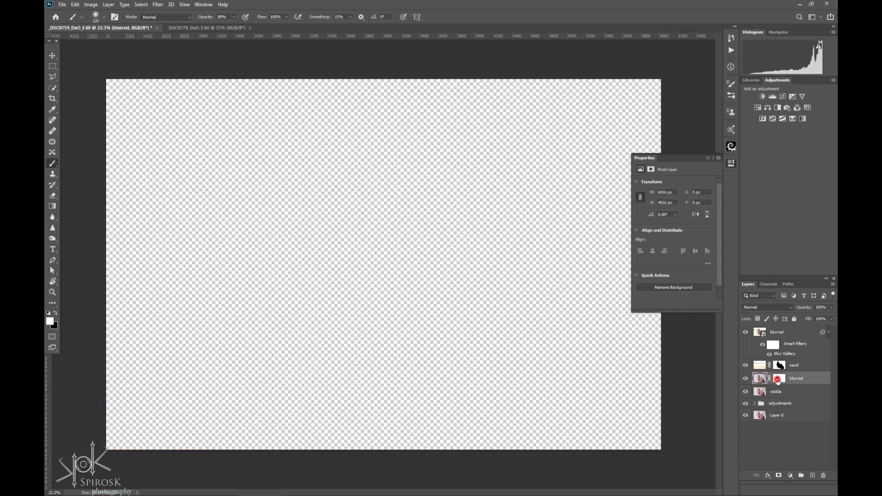
pyautogui.click(763, 381)
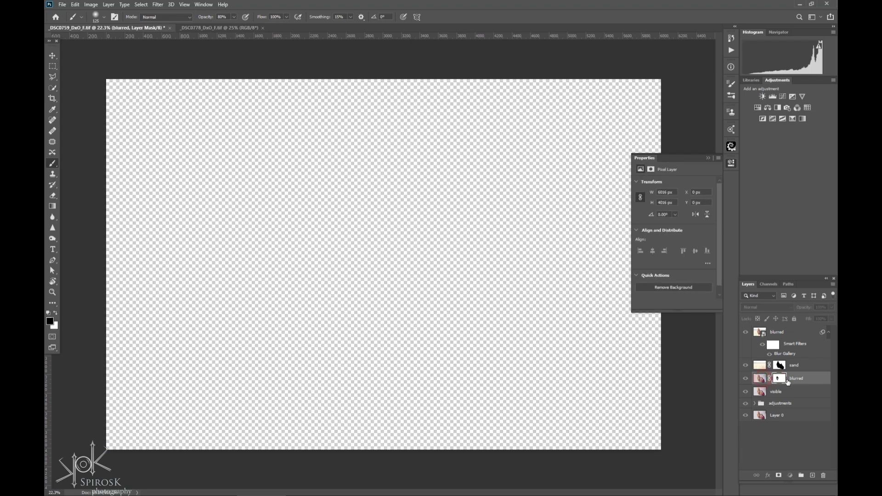
pyautogui.keyDown('ctrl'); pyautogui.click(780, 378); pyautogui.keyUp('ctrl')
# Step: Delete the smart object's filter mask and add a layer mask from the selection
pyautogui.press('x')
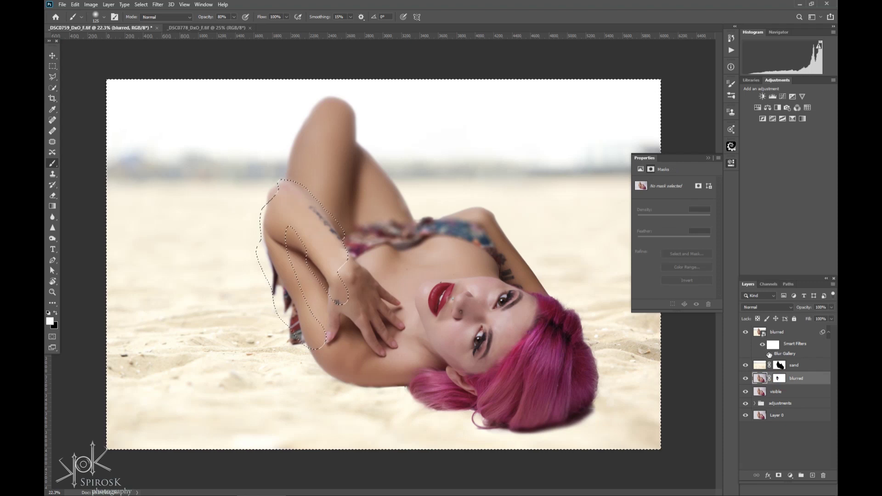
pyautogui.click(774, 344)
pyautogui.rightClick(777, 350)
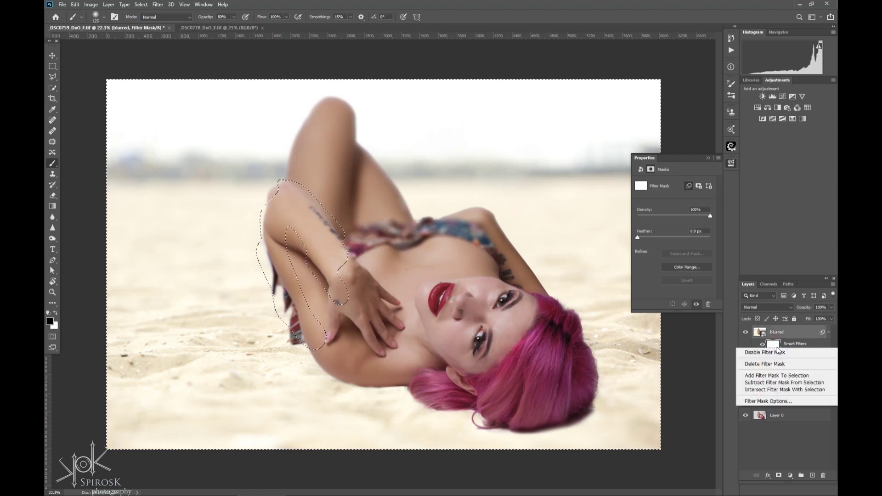
pyautogui.click(777, 364)
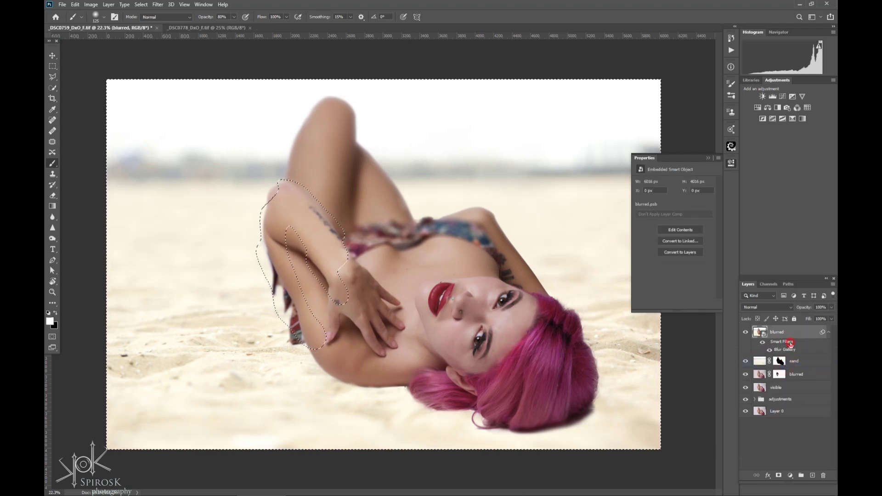
pyautogui.click(779, 476)
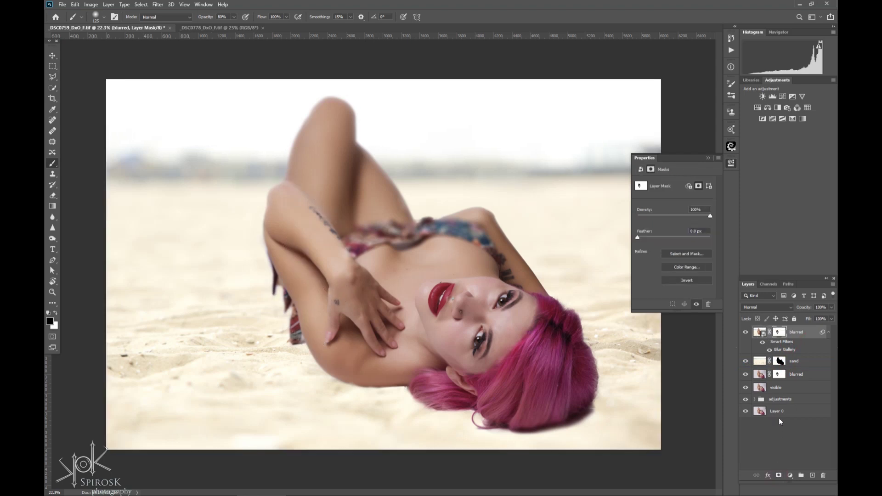
# Step: Close the mask properties and save the document
pyautogui.click(731, 164)
pyautogui.hotkey('ctrl', 's')
pyautogui.scroll(5, 276, 193)
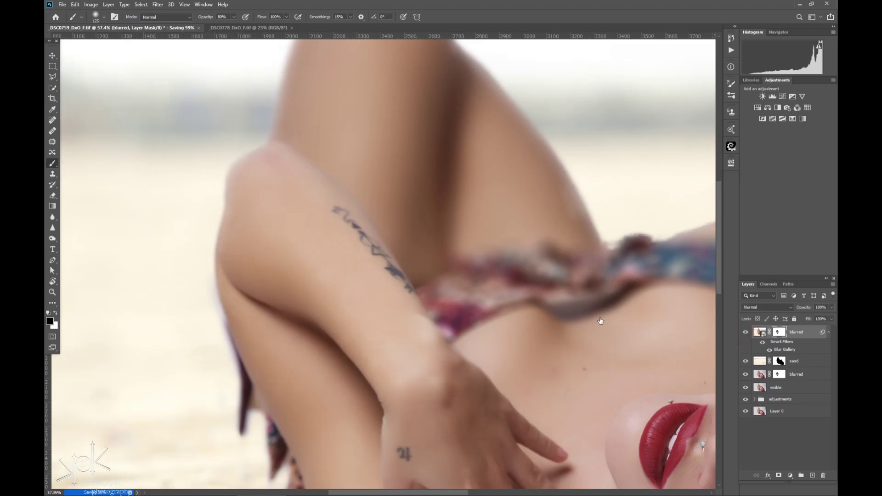
pyautogui.scroll(-3, 575, 310)
# Step: Reopen the Iris Blur smart filter and pull its transition points in toward the face
pyautogui.rightClick(794, 352)
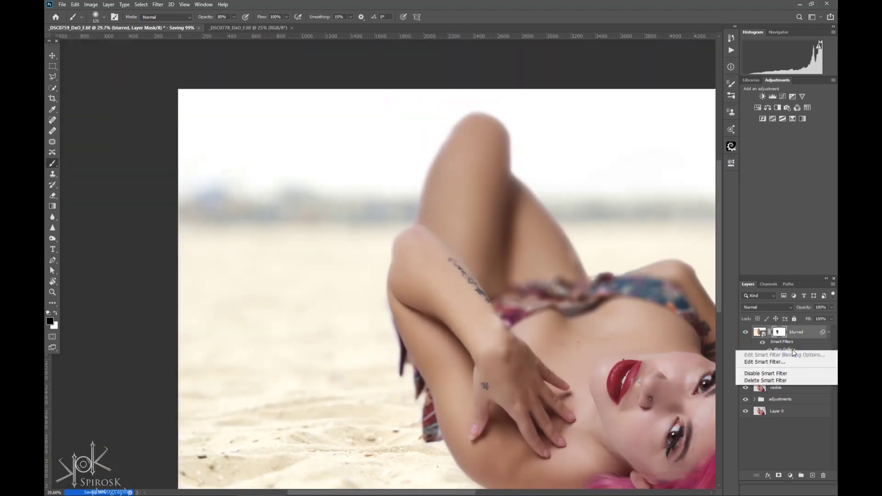
pyautogui.press('Escape')
pyautogui.scroll(-2, 462, 351)
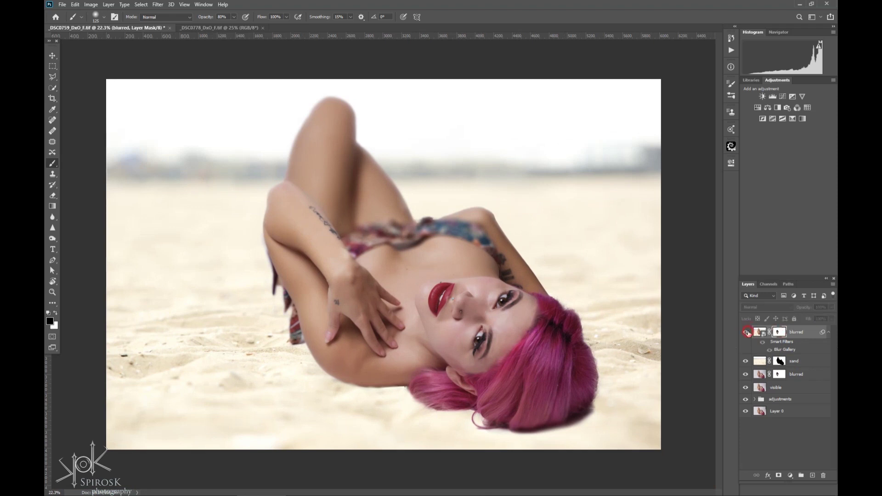
pyautogui.doubleClick(785, 350)
pyautogui.click(646, 378)
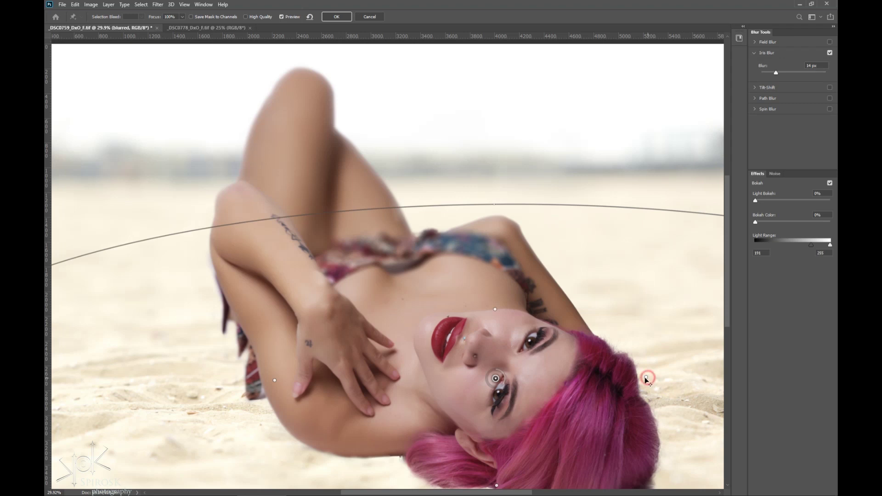
pyautogui.moveTo(627, 382); pyautogui.dragTo(602, 386)
pyautogui.moveTo(494, 317); pyautogui.dragTo(494, 325)
pyautogui.moveTo(607, 378); pyautogui.dragTo(581, 379)
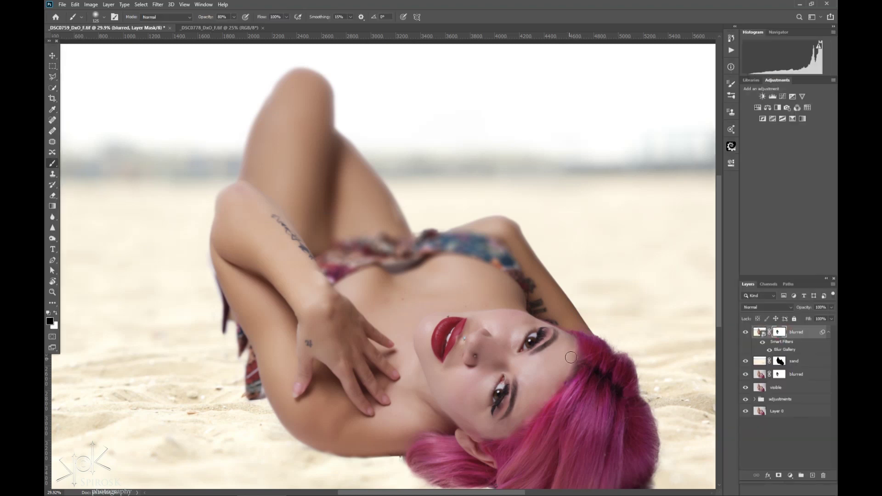
# Step: Enlarge the brush to 250 and paint black on the mask along the hair edge
pyautogui.press(']')
pyautogui.press(']')
pyautogui.press(']')
pyautogui.click(563, 330)
pyautogui.scroll(-5, 564, 334)
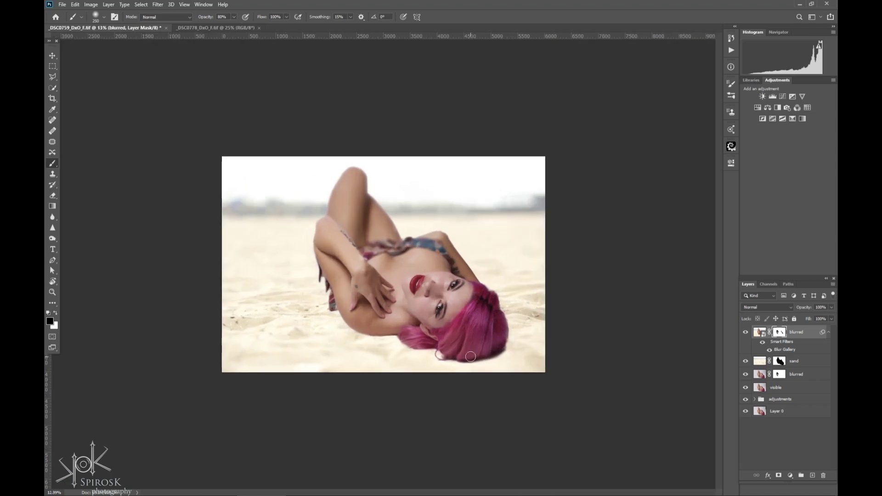